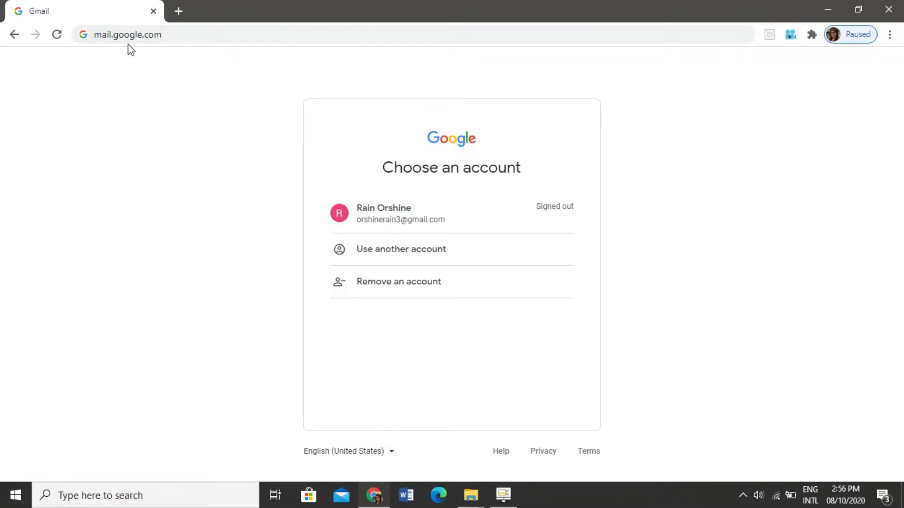
Step: Reload mail.google.com to bring up the Gmail inbox
left_click(178, 34)
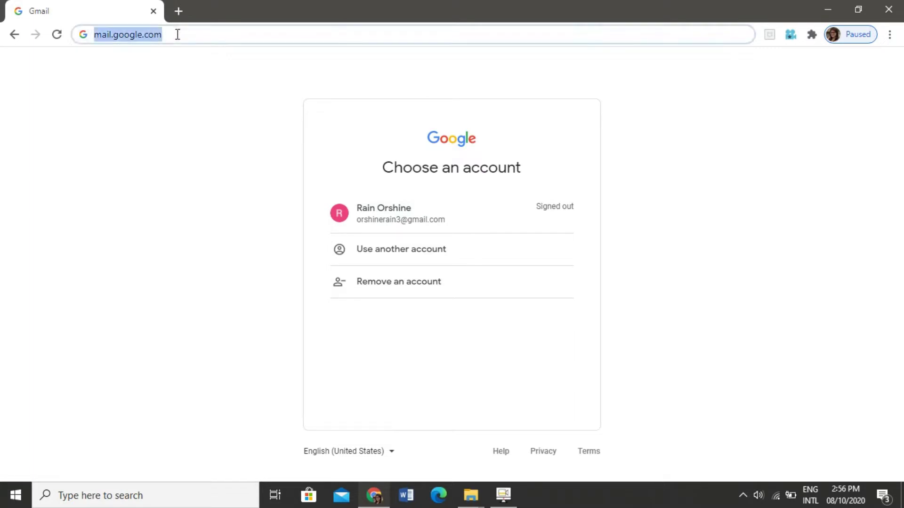
key("Return")
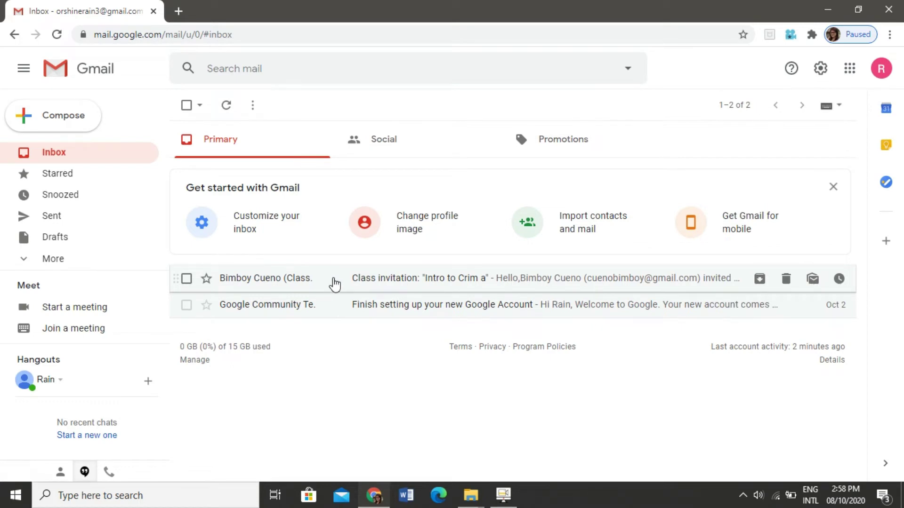
left_click(333, 278)
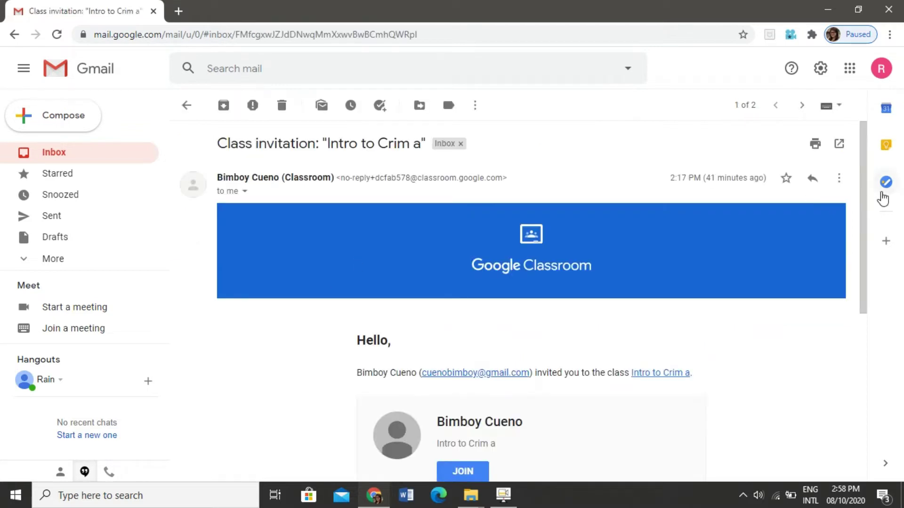
left_click_drag(862, 199, 867, 272)
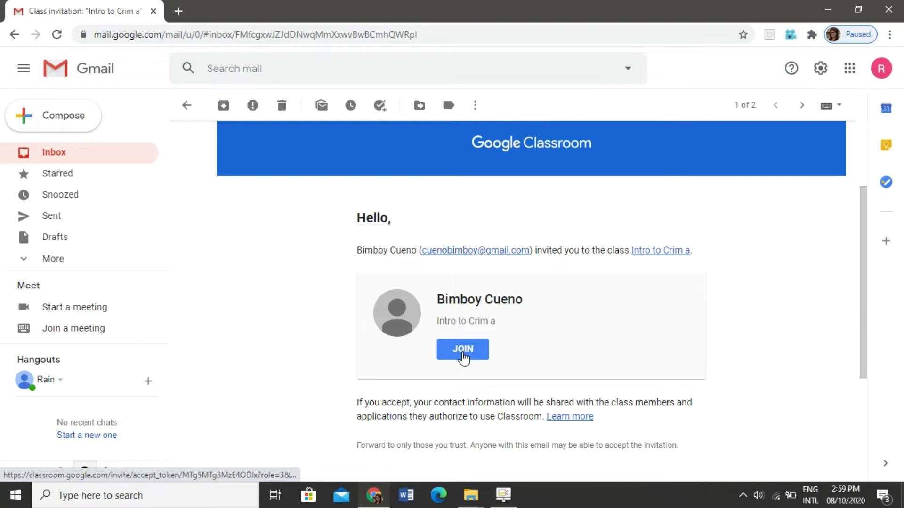
left_click(52, 162)
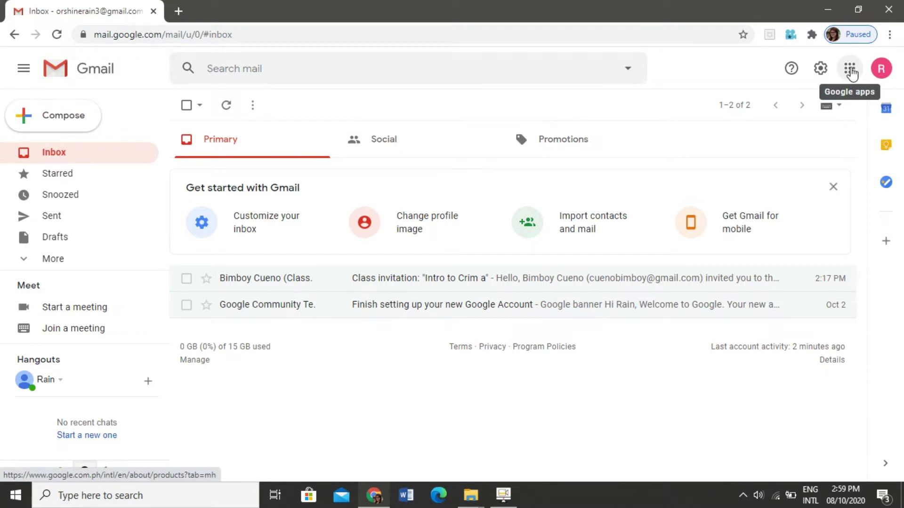
Step: Launch Google Classroom in a new tab from the Google apps grid
left_click(849, 70)
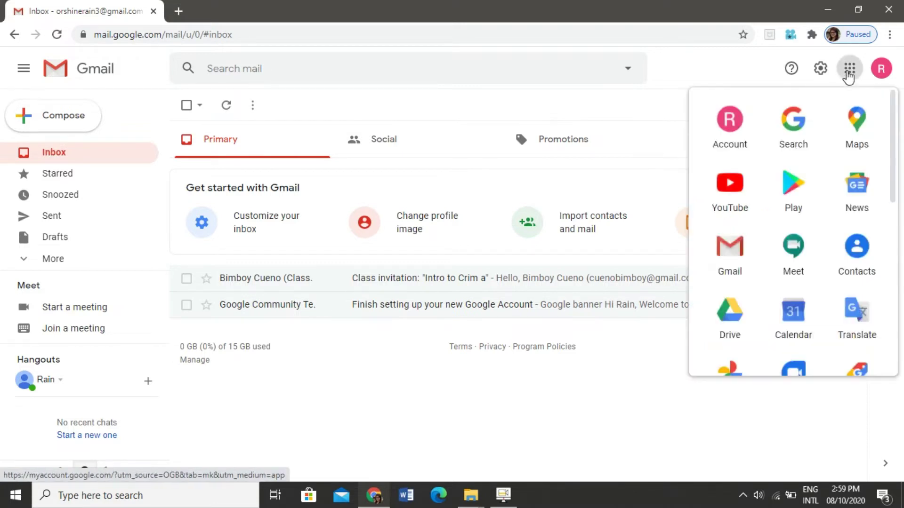
left_click_drag(890, 137, 895, 249)
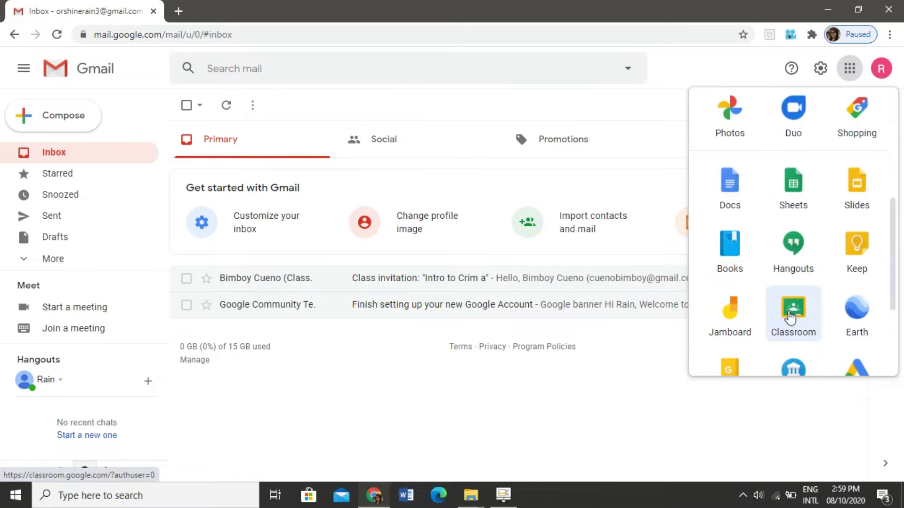
left_click(791, 318)
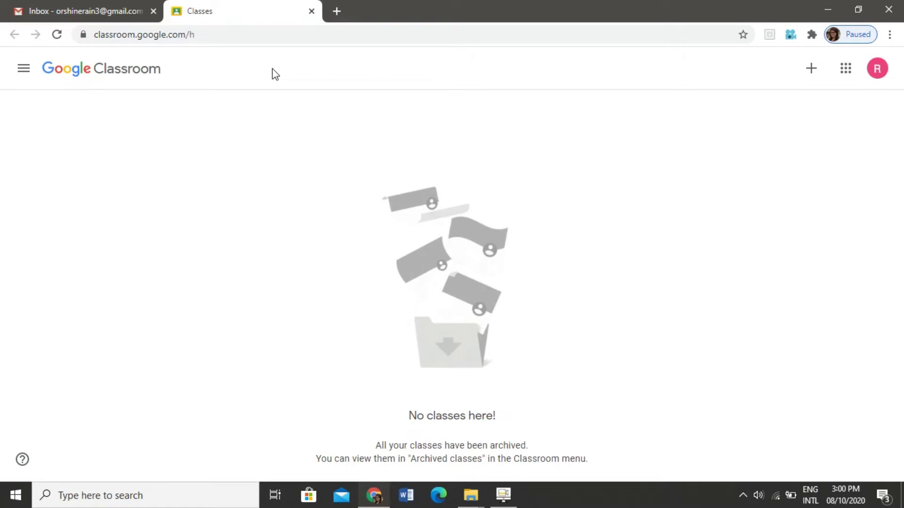
Step: Check the signed-in account, then bring up the join-or-create class menu
left_click(877, 71)
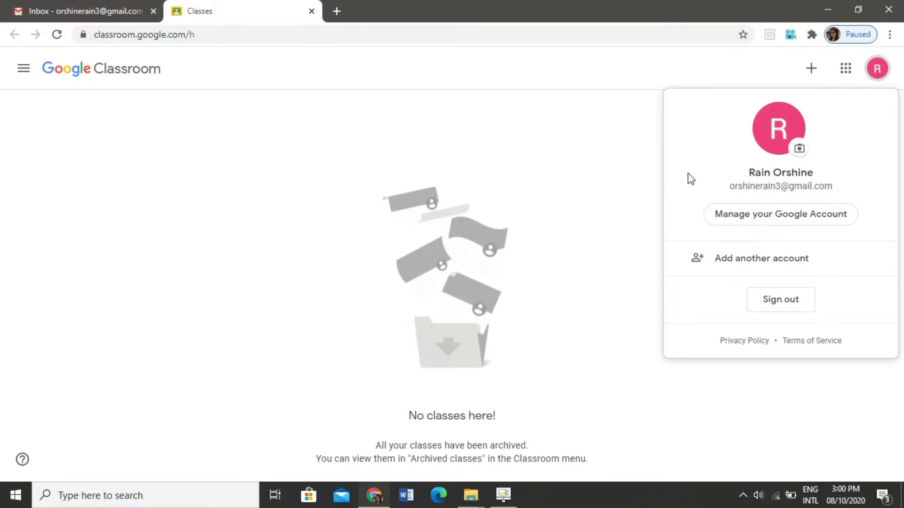
left_click(590, 149)
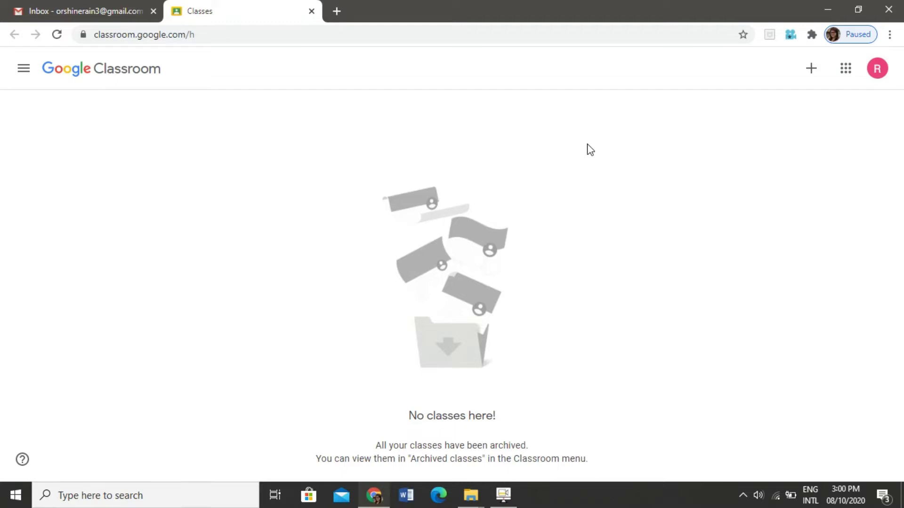
left_click(810, 71)
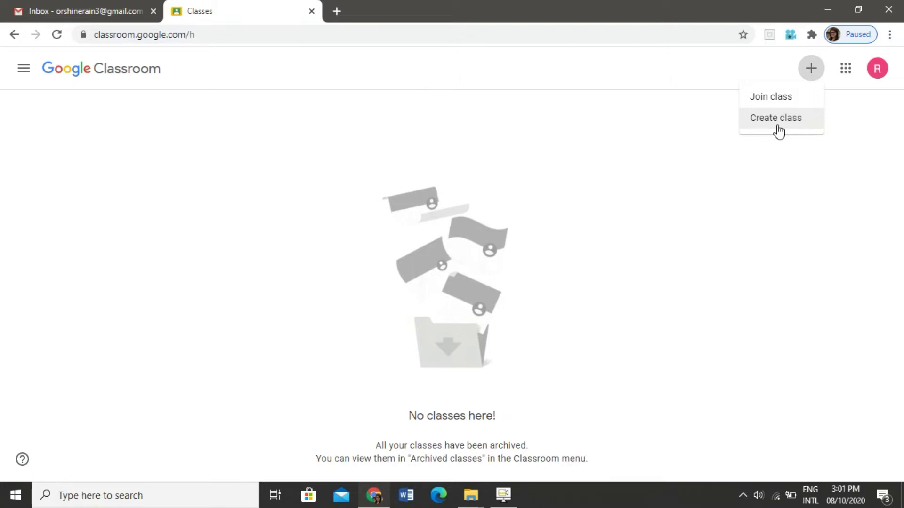
Step: Start joining a class and focus the Class code field
left_click(766, 97)
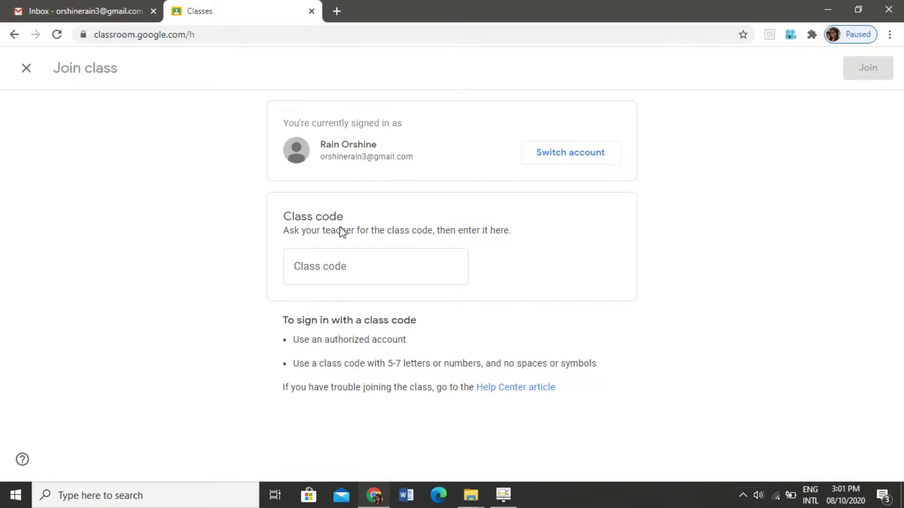
left_click(364, 268)
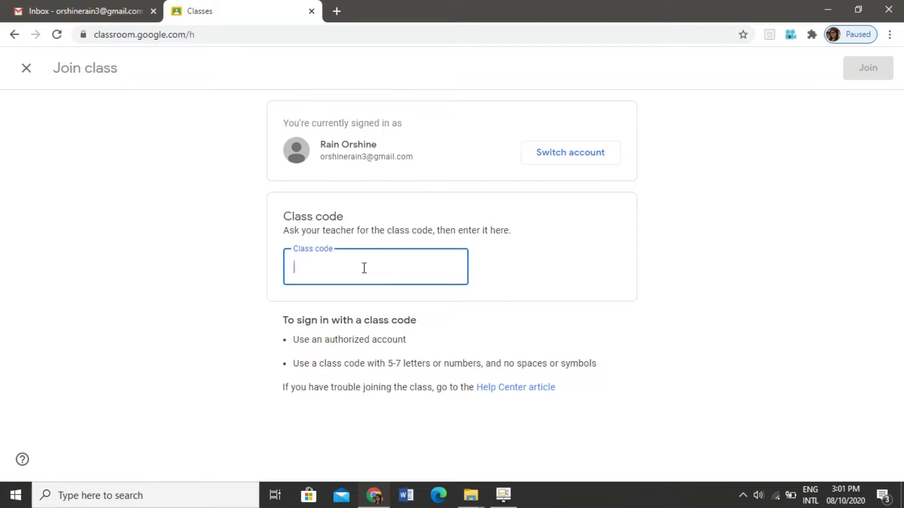
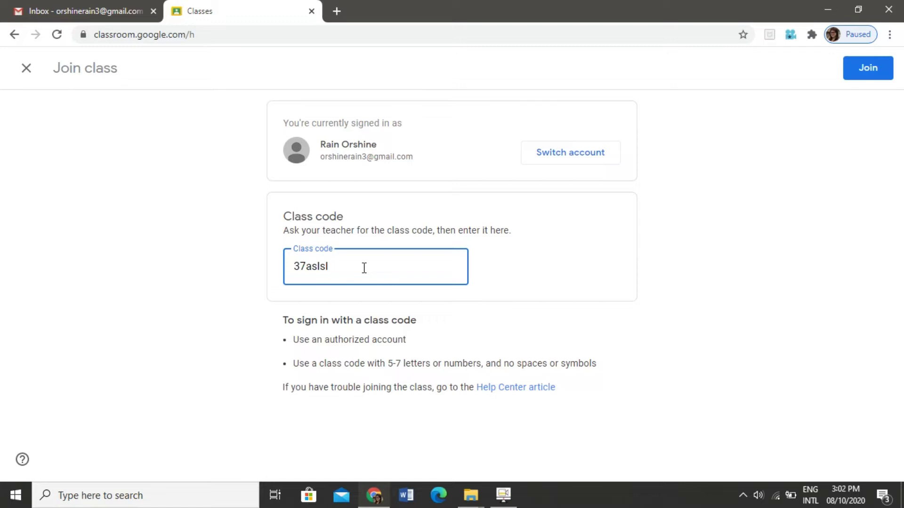
Step: Enter the teacher's class code and join the Intro to Crim a class
left_click_drag(341, 270, 291, 268)
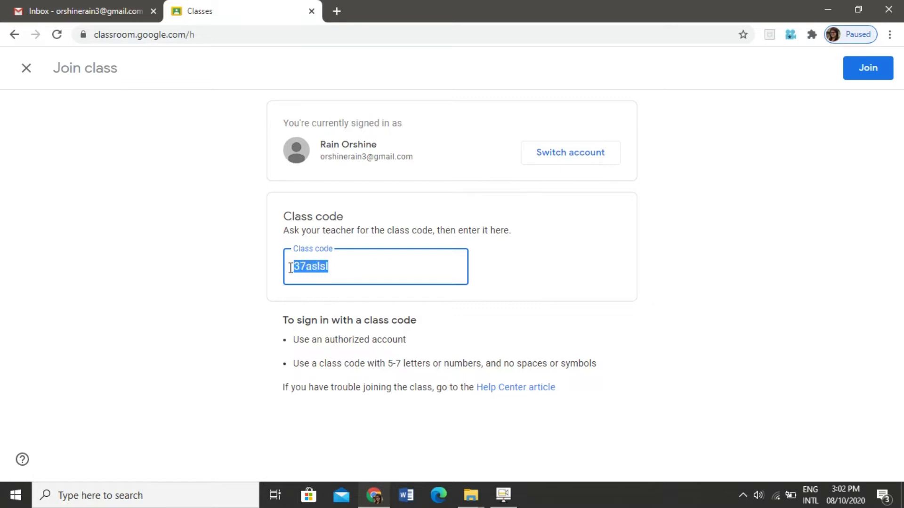
left_click(353, 272)
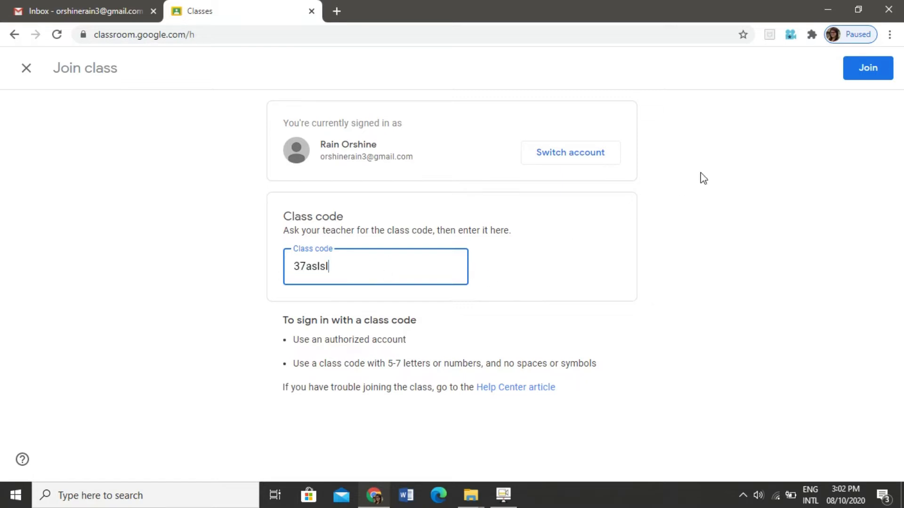
left_click(866, 71)
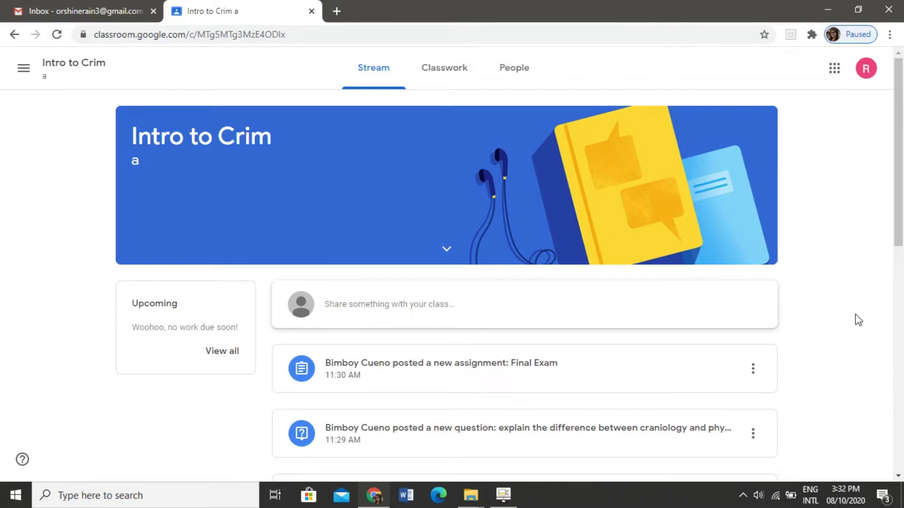
Step: Post the message 'Hi!' to the Intro to Crim a class stream
left_click(399, 307)
type("H")
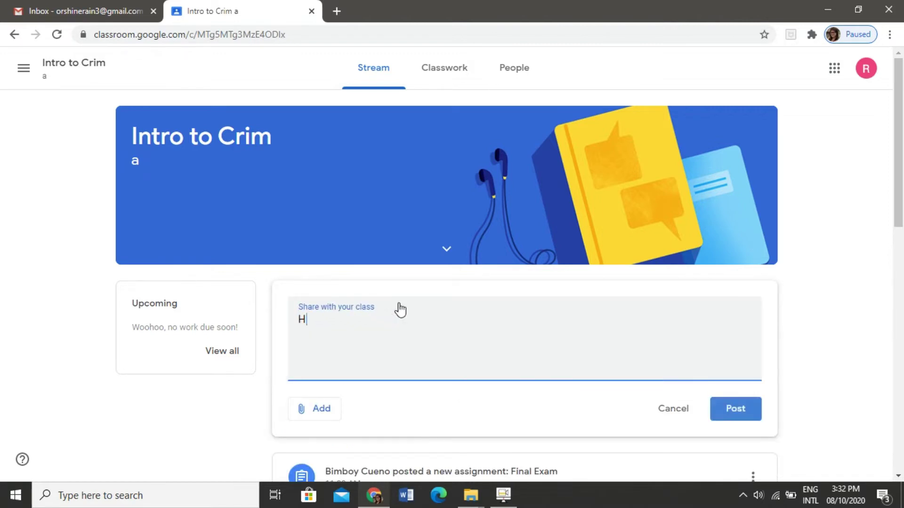
type("i!")
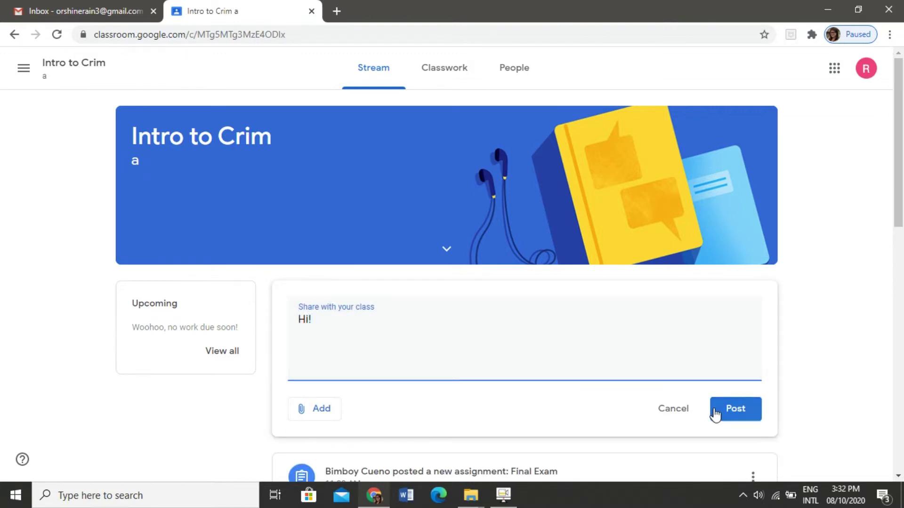
left_click(728, 417)
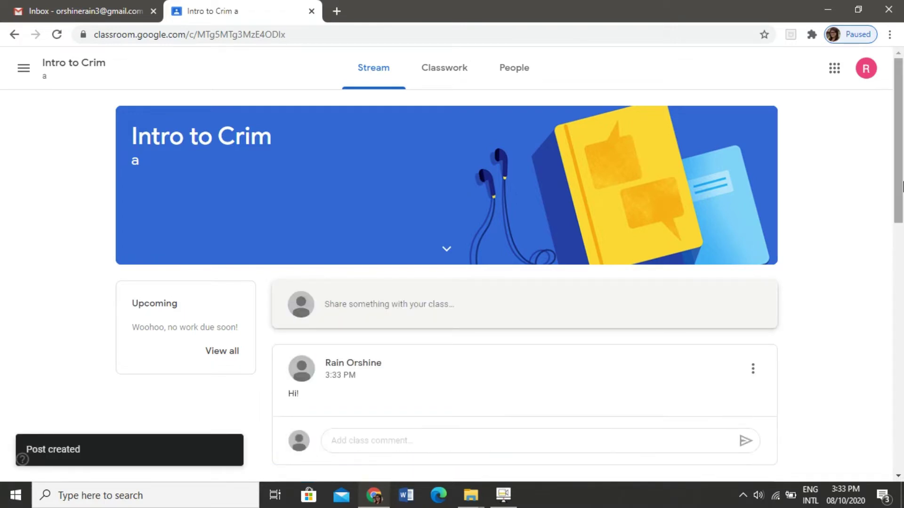
left_click_drag(902, 185, 902, 237)
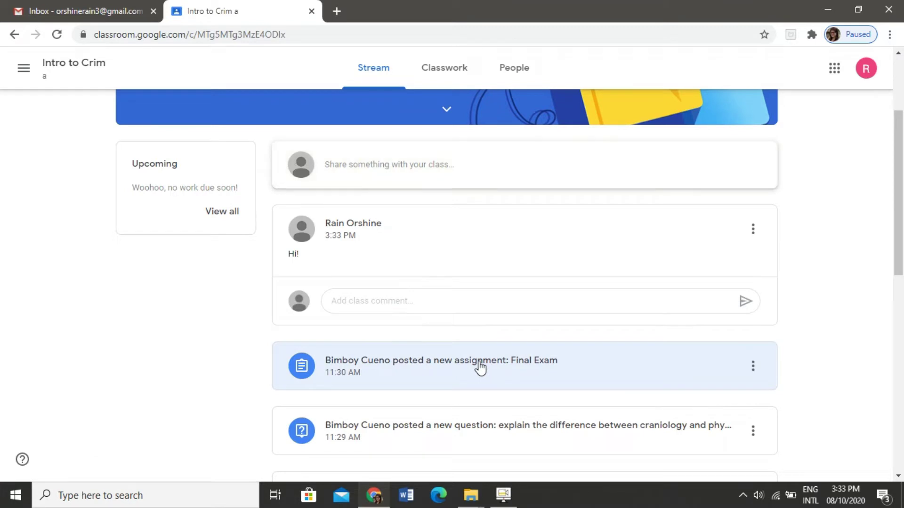
Step: Open the Final Exam assignment and post 'thank you' as a class comment
left_click(481, 367)
left_click(250, 298)
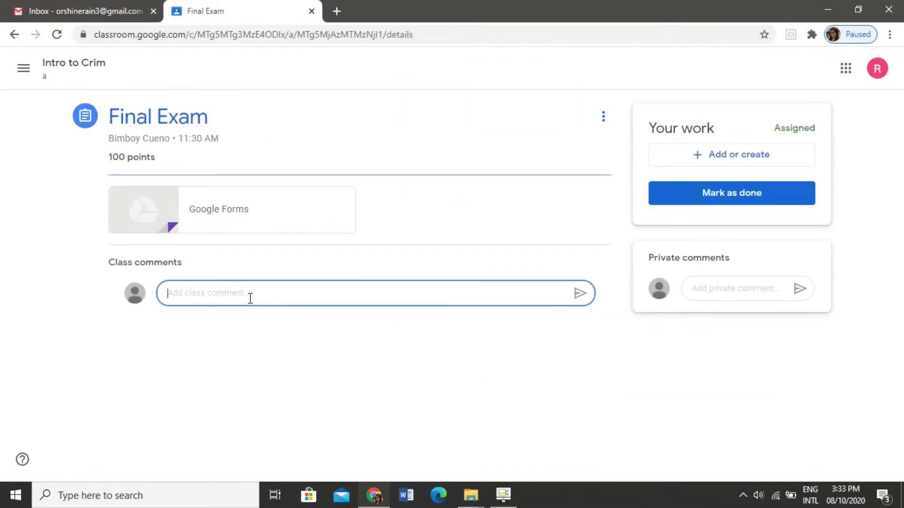
type("thank")
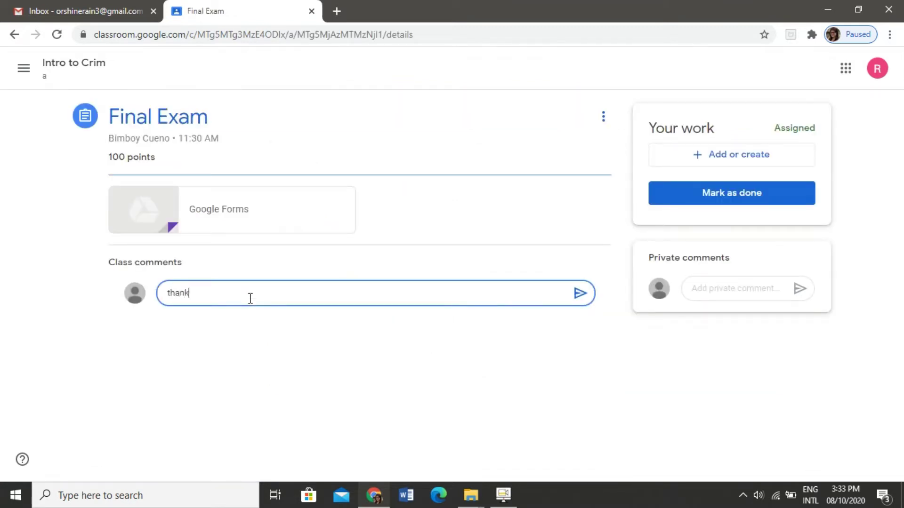
type(" you")
left_click(737, 292)
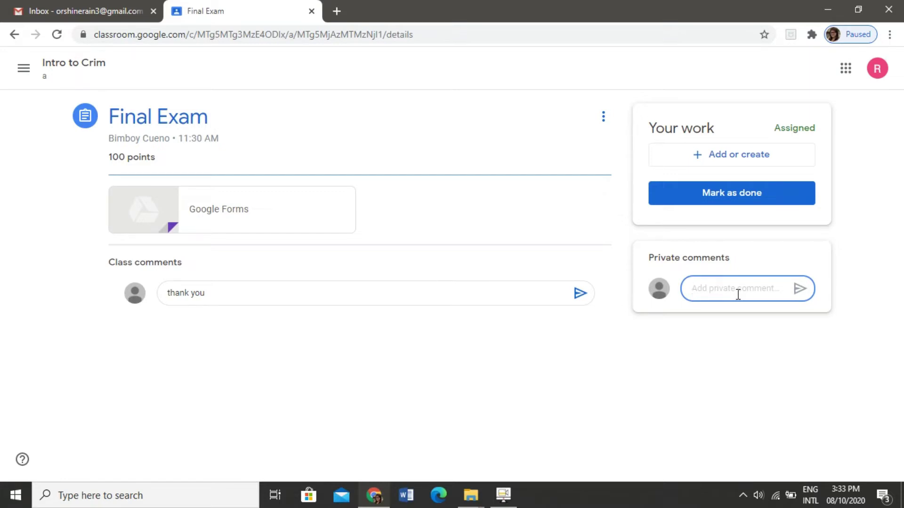
left_click(326, 287)
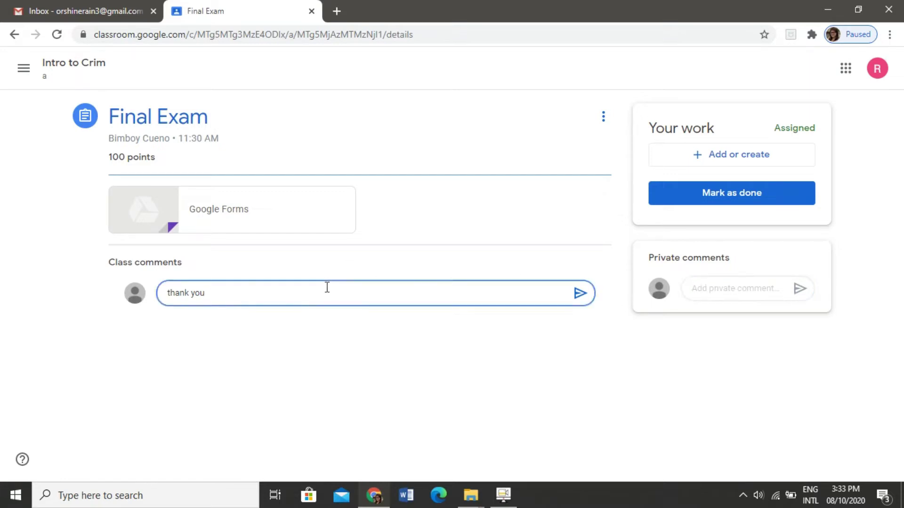
left_click(578, 295)
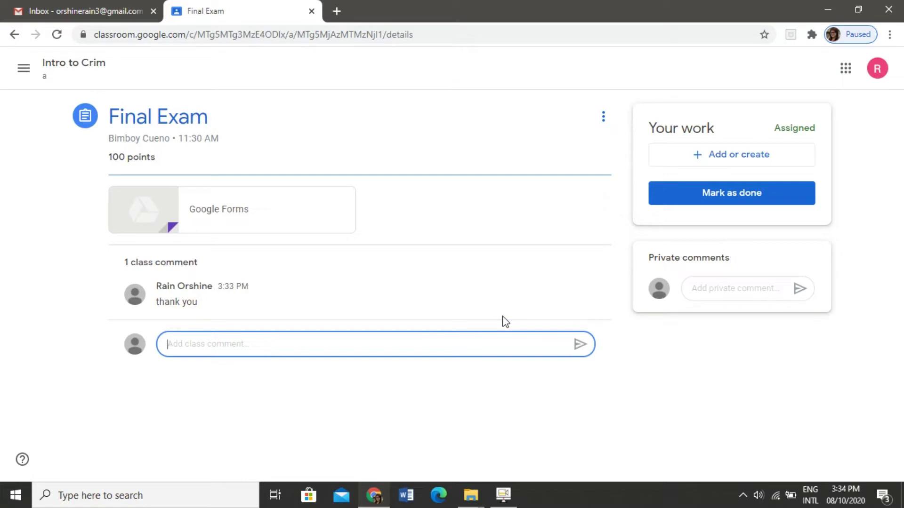
Step: Return to the Intro to Crim class and view its People list
left_click(61, 67)
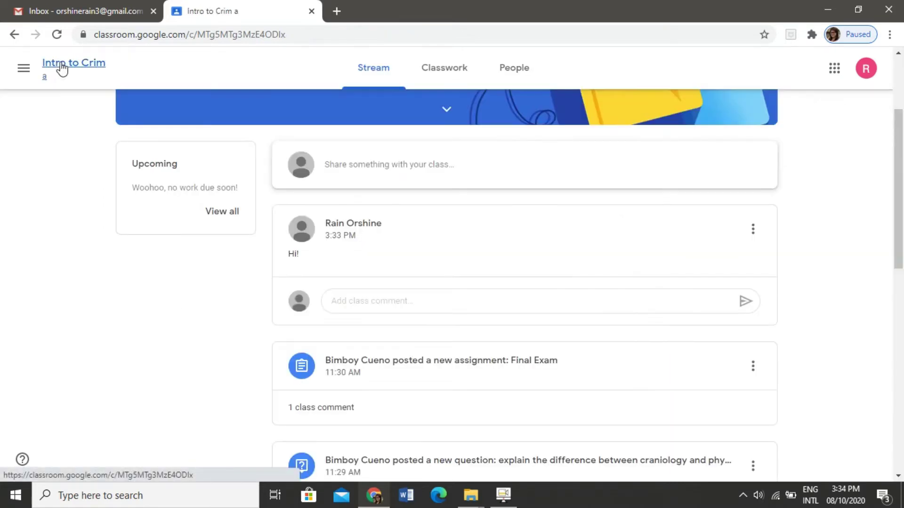
scroll(901, 228, "up", 3)
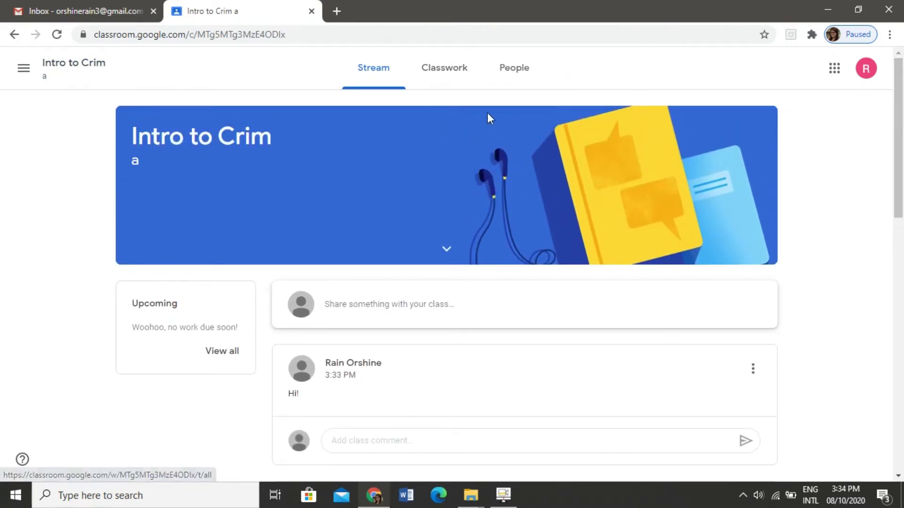
left_click(511, 77)
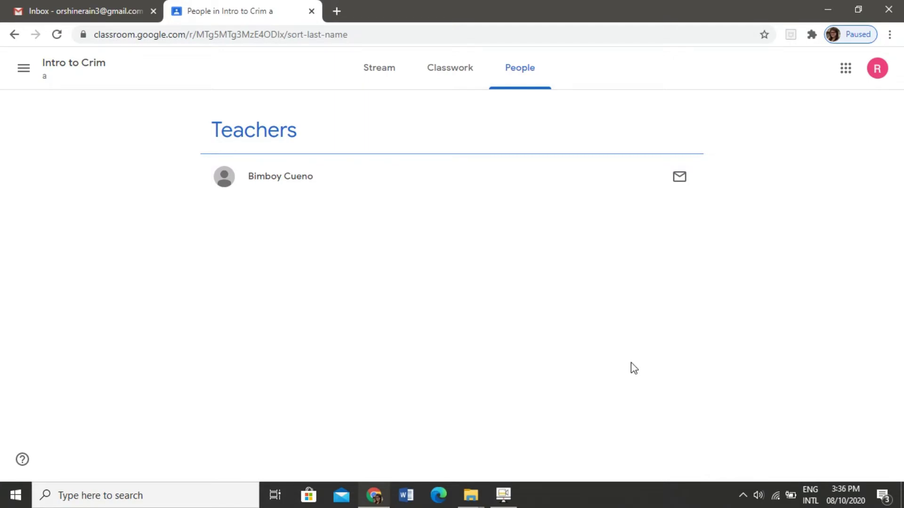
Step: Show the Classwork page and scroll down to the Module 1 items
left_click(444, 73)
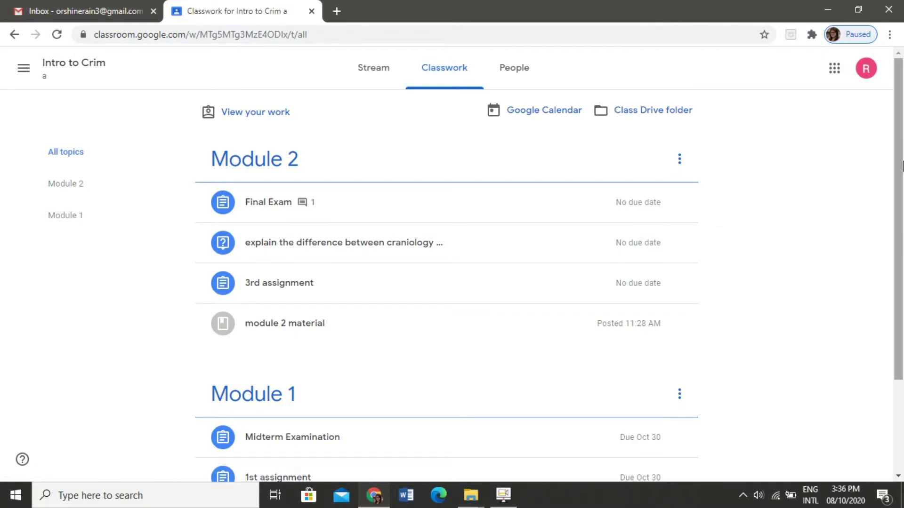
mouse_move(902, 164)
left_mouse_down()
mouse_move(901, 232)
mouse_move(901, 169)
left_mouse_up()
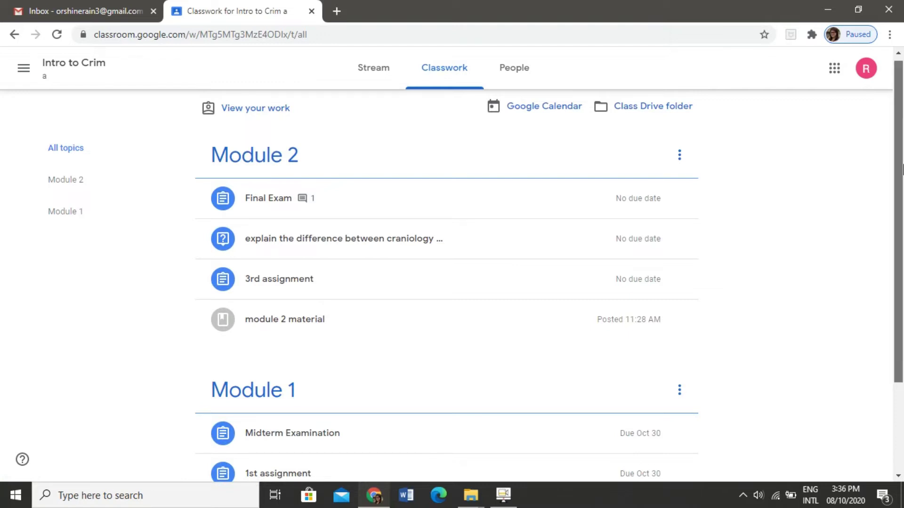
left_click_drag(901, 169, 903, 283)
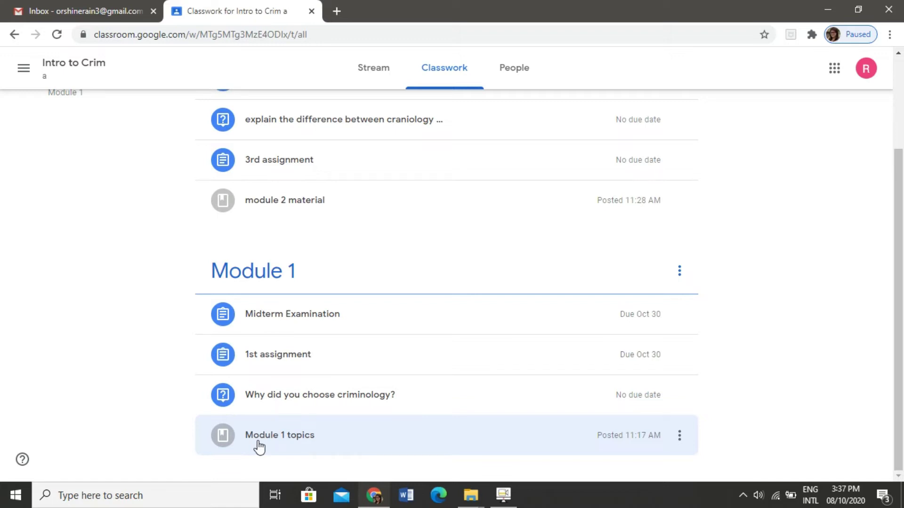
Step: Expand Module 1 topics and open Intro to Crim Module I.docx in a new tab
left_click(299, 446)
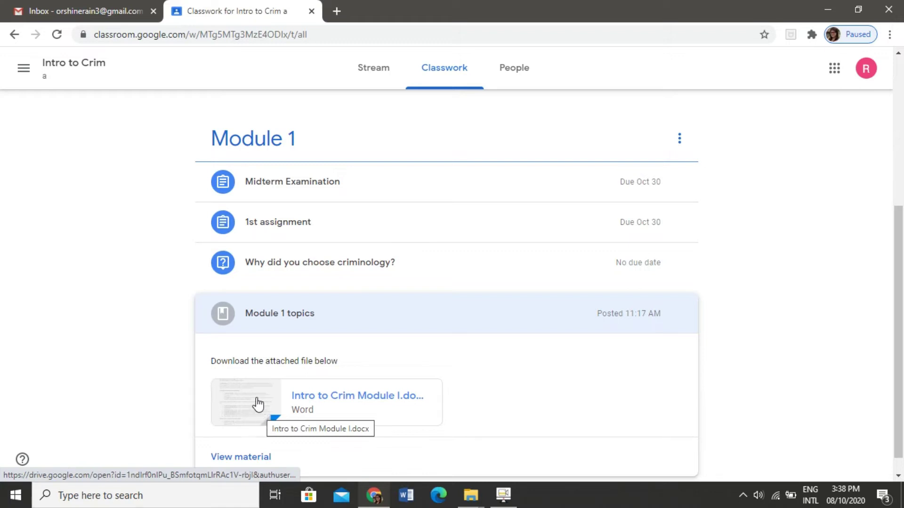
right_click(256, 399)
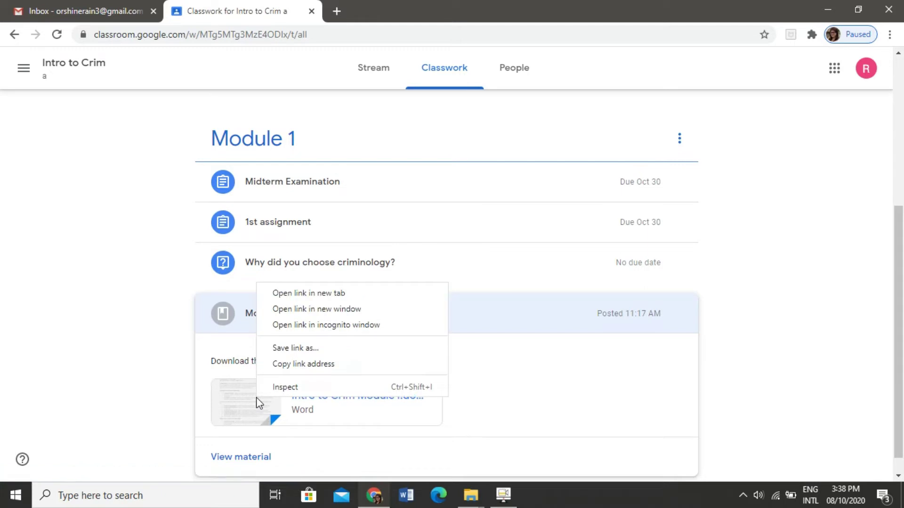
left_click(292, 295)
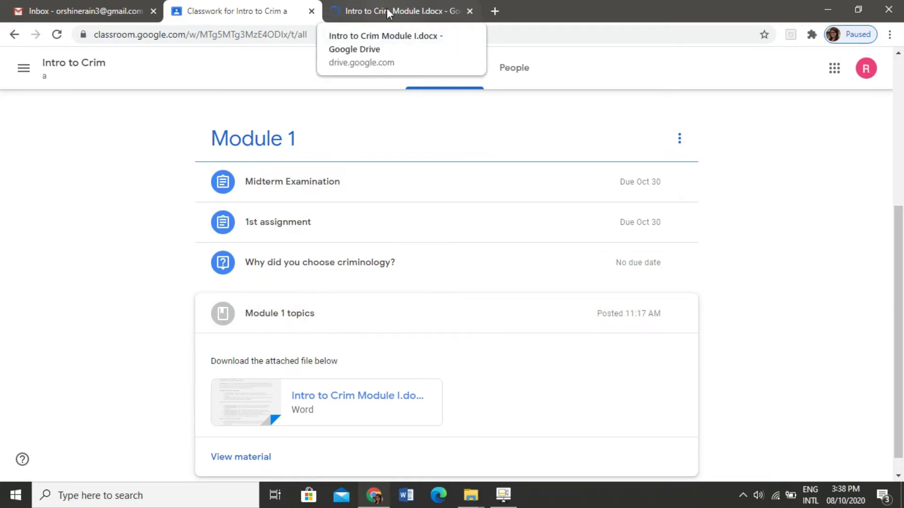
Step: Download Intro to Crim Module I.docx (24.5 KB) from Google Drive, then close the Drive tab
left_click(388, 13)
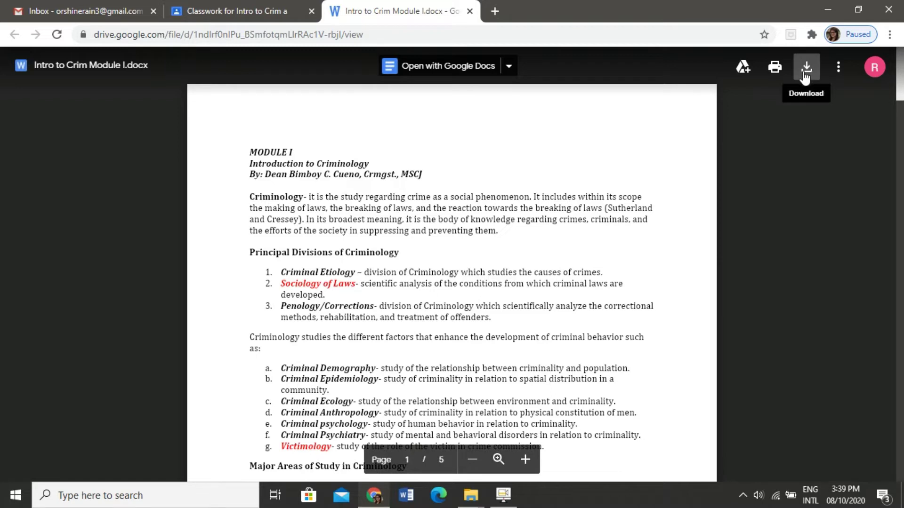
left_click(806, 68)
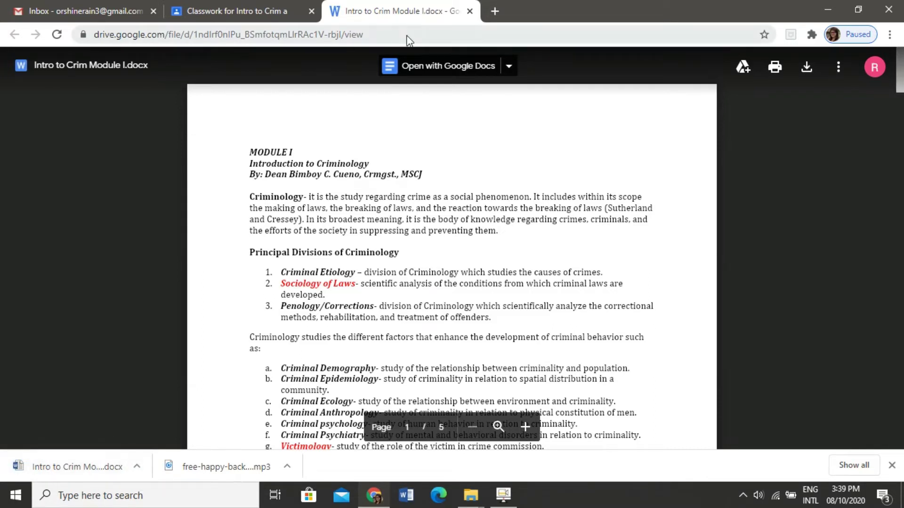
left_click(470, 11)
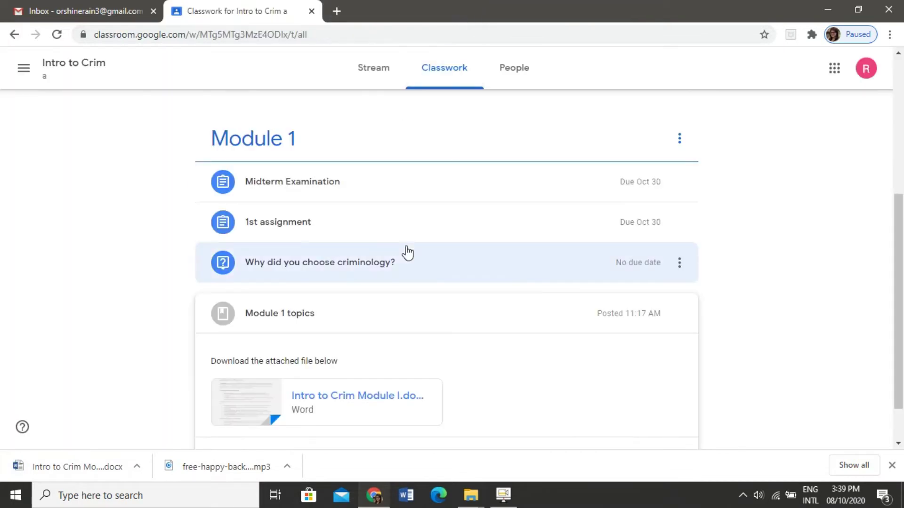
left_click(253, 407)
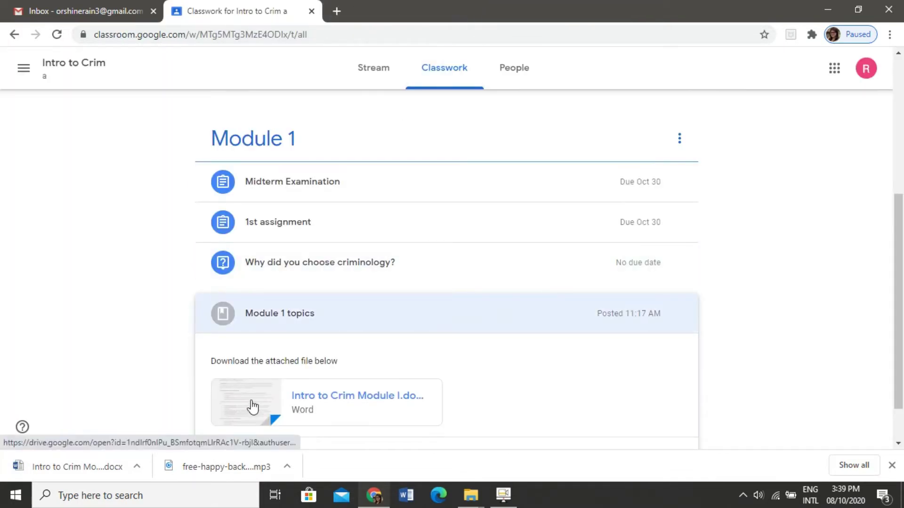
left_click(251, 401)
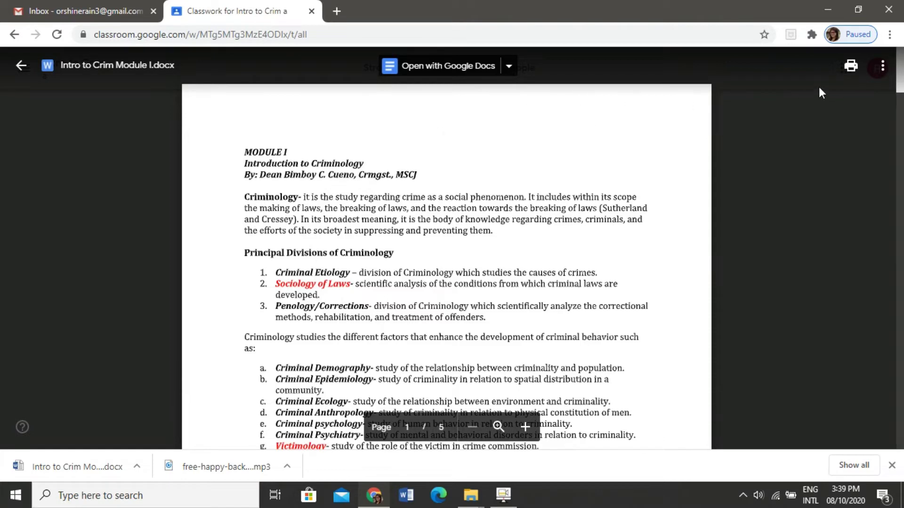
left_click(883, 67)
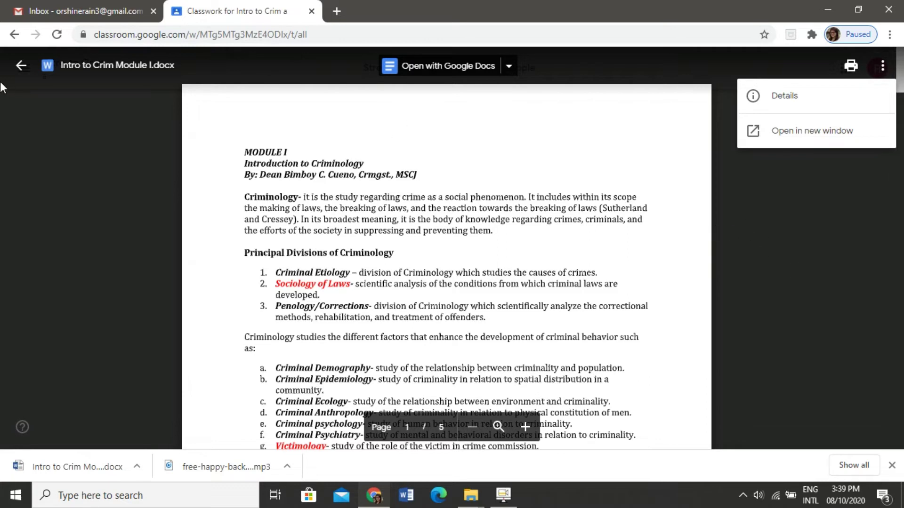
left_click(18, 68)
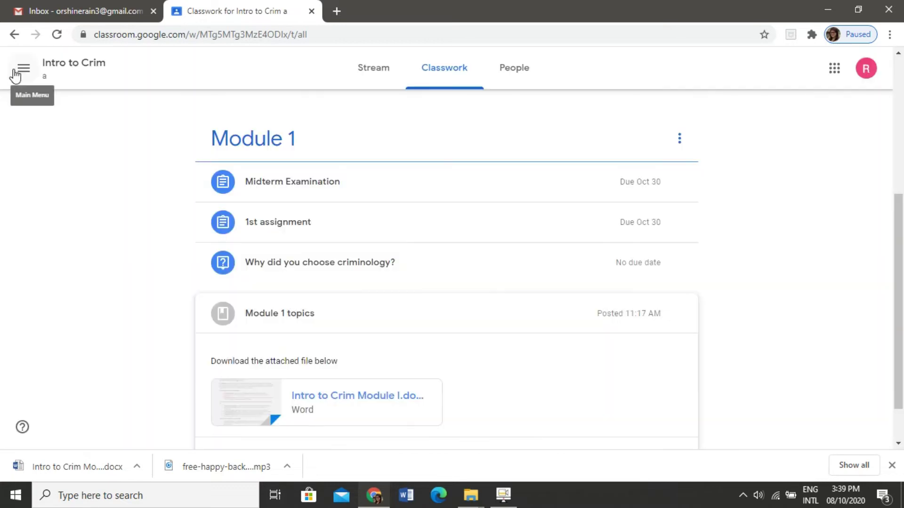
right_click(236, 392)
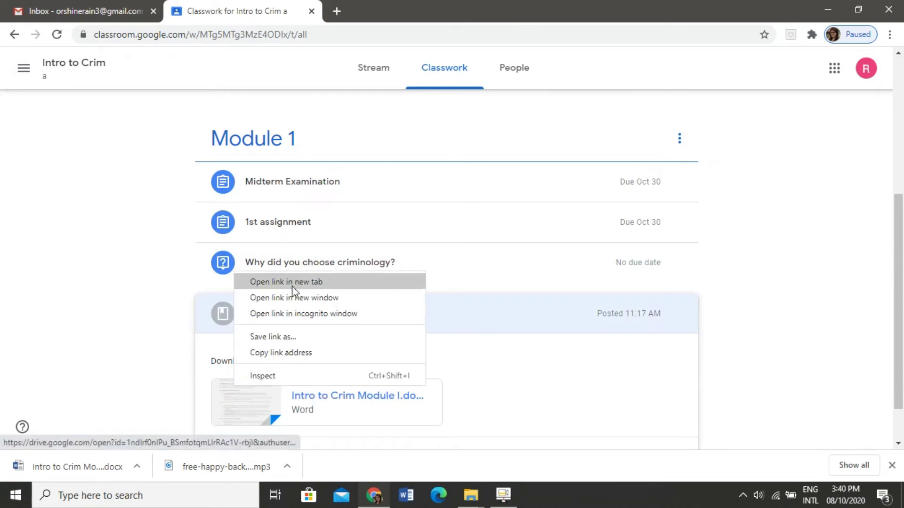
left_click(73, 314)
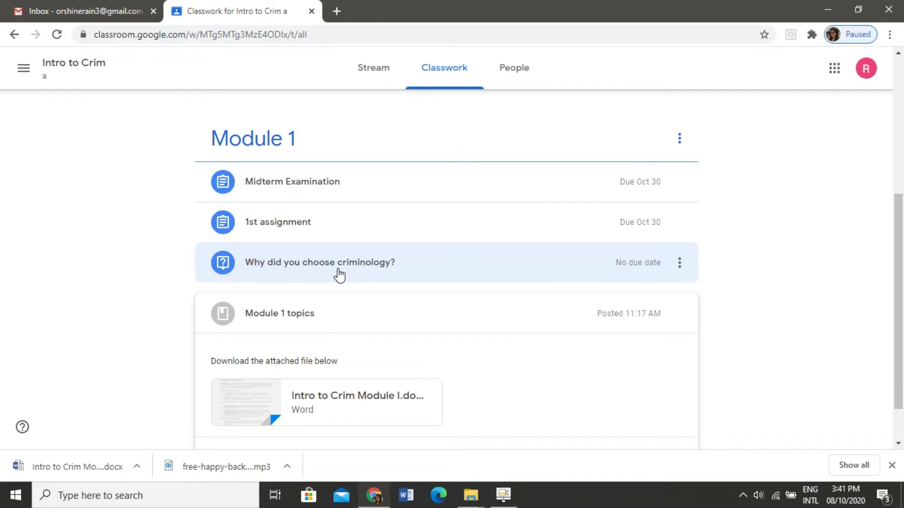
Step: Open the 100-point question 'Why did you choose criminology?' and click into its answer box
left_click(282, 266)
left_click(281, 264)
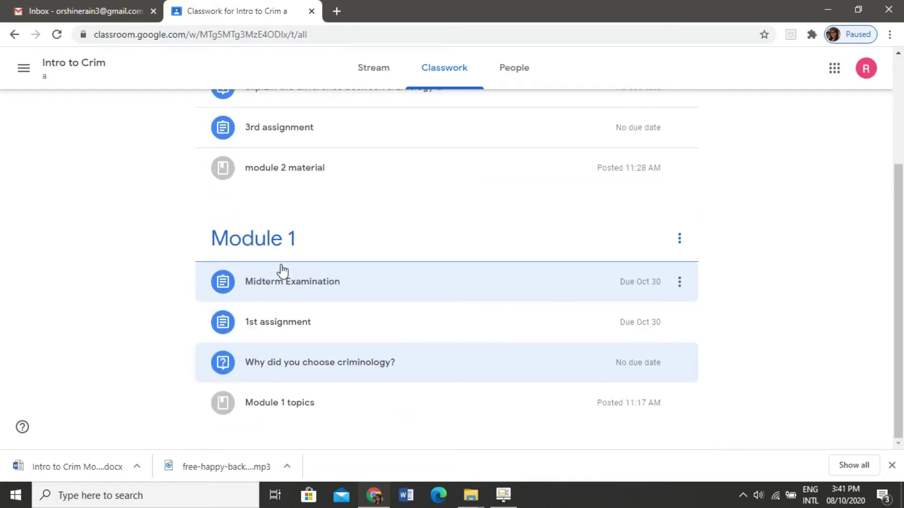
left_click(416, 374)
scroll(901, 278, "down", 2)
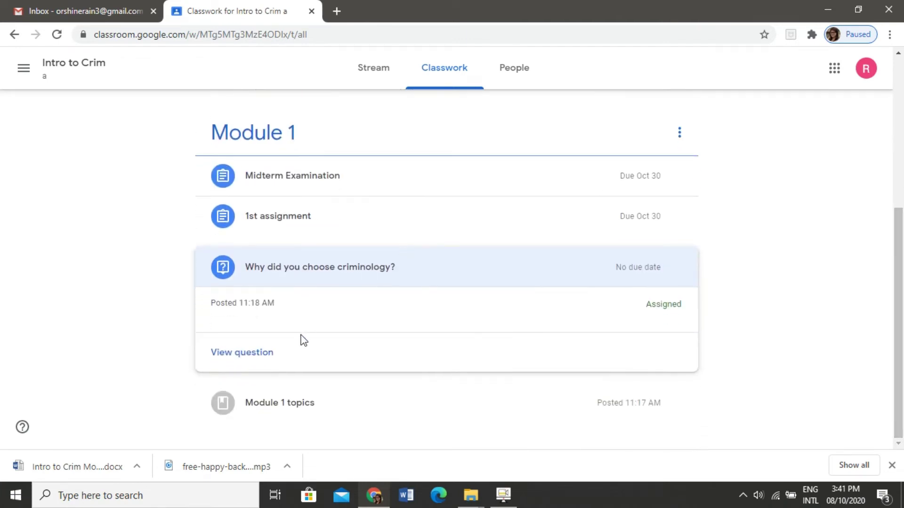
left_click(242, 354)
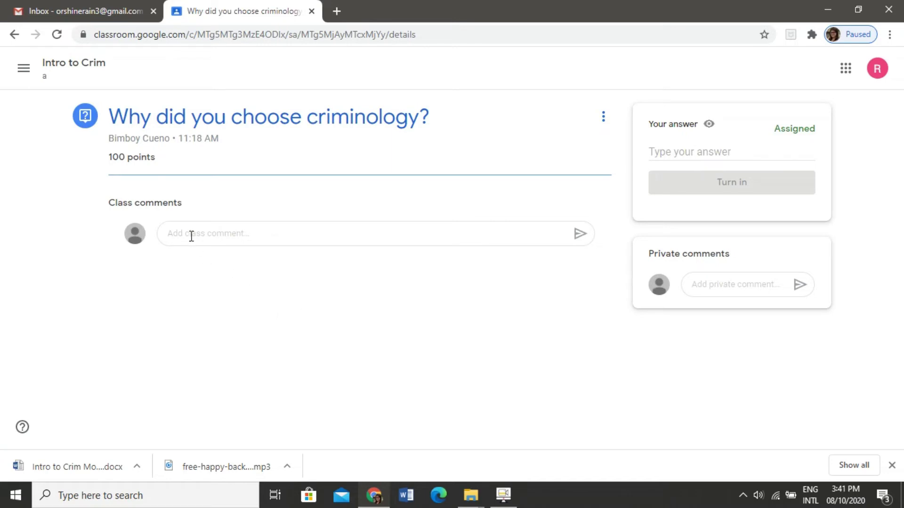
left_click(219, 240)
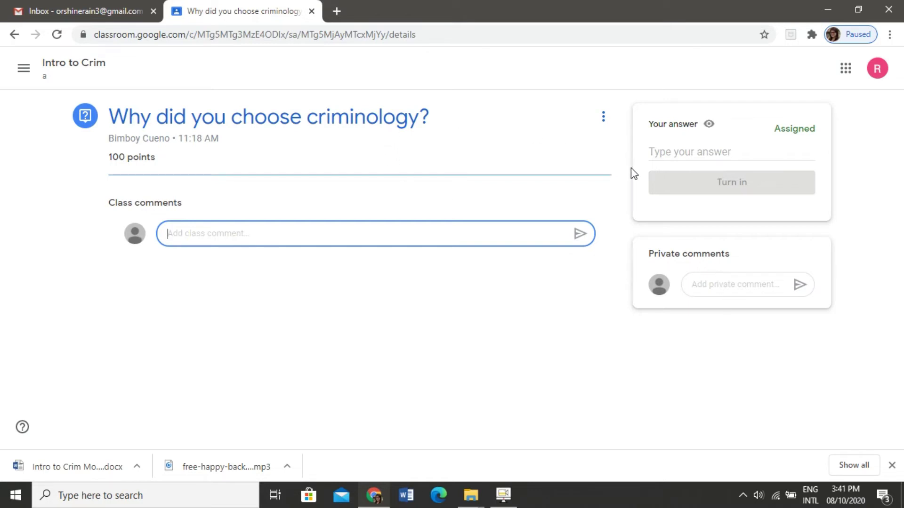
left_click(694, 153)
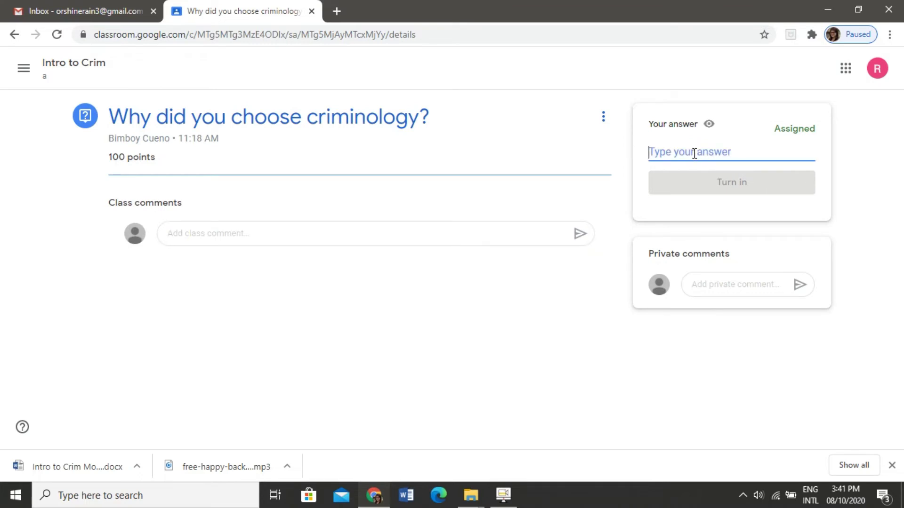
Step: Type a placeholder answer to the criminology question and confirm turning it in
type("ckFBKSJB:sdNVLKNSLbSLCB")
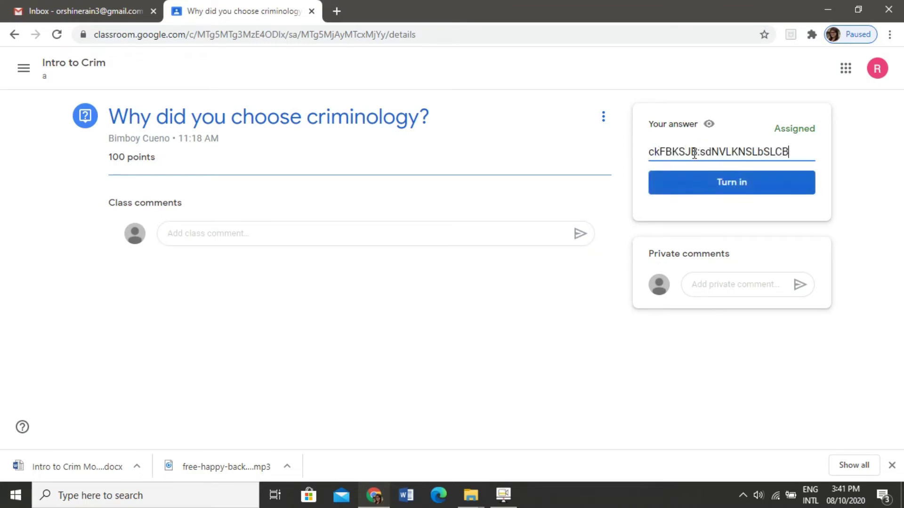
type("skJCB>KC.KBCKxbSCb?L ")
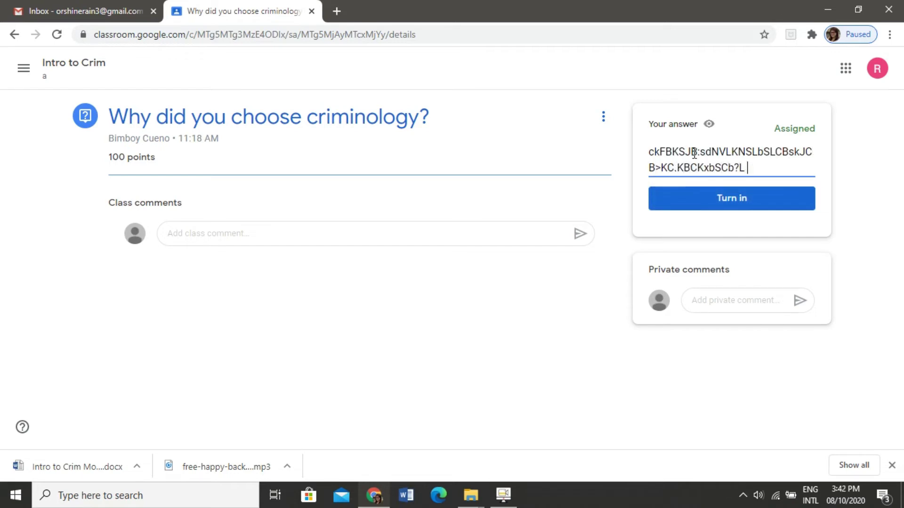
type("snsjahflhaa")
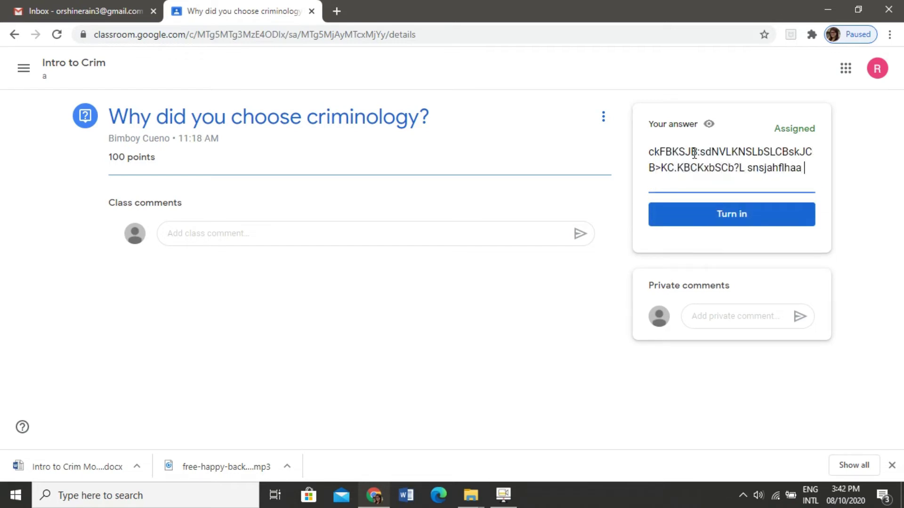
type(" sfhsafhashf;a;aoh")
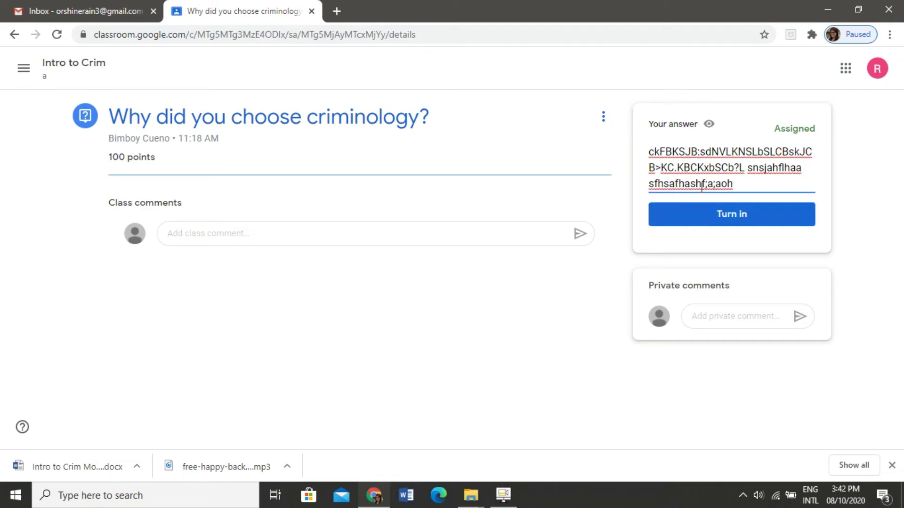
left_click(709, 221)
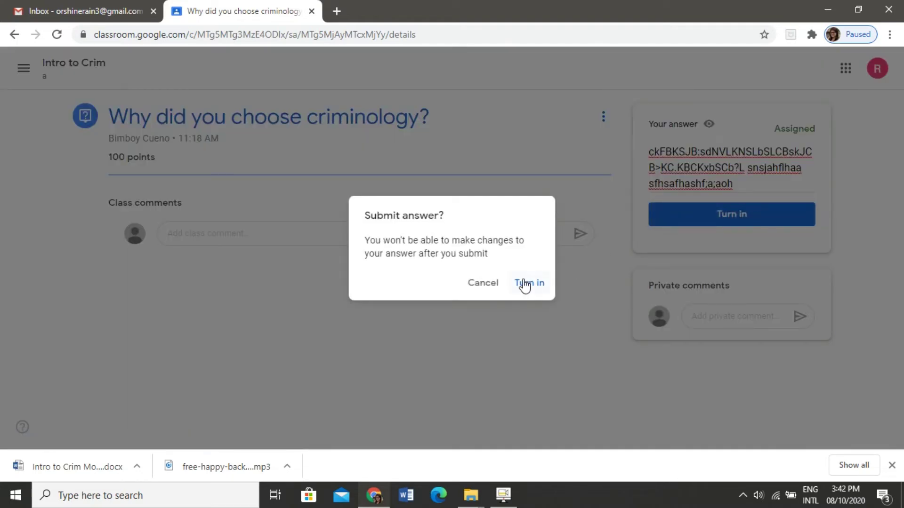
left_click(532, 285)
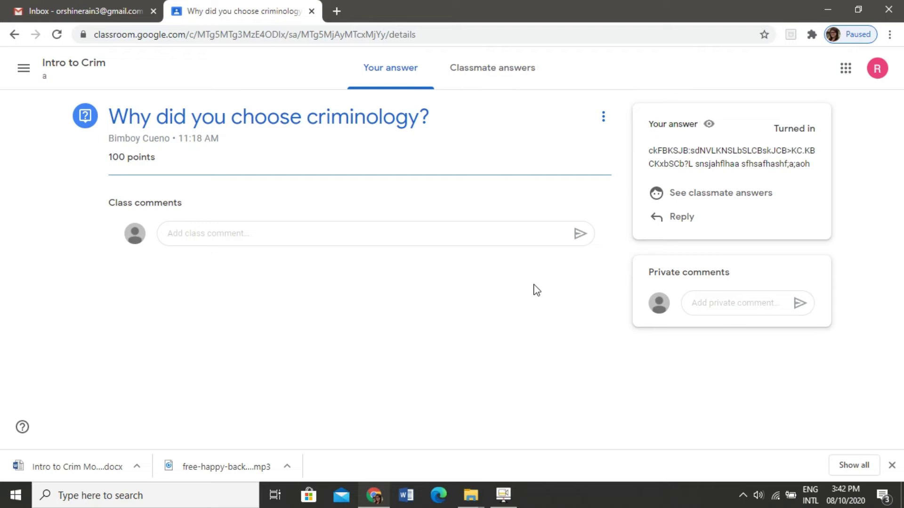
Step: View classmates' answers, start a reply, then return to the Intro to Crim class stream
left_click(469, 70)
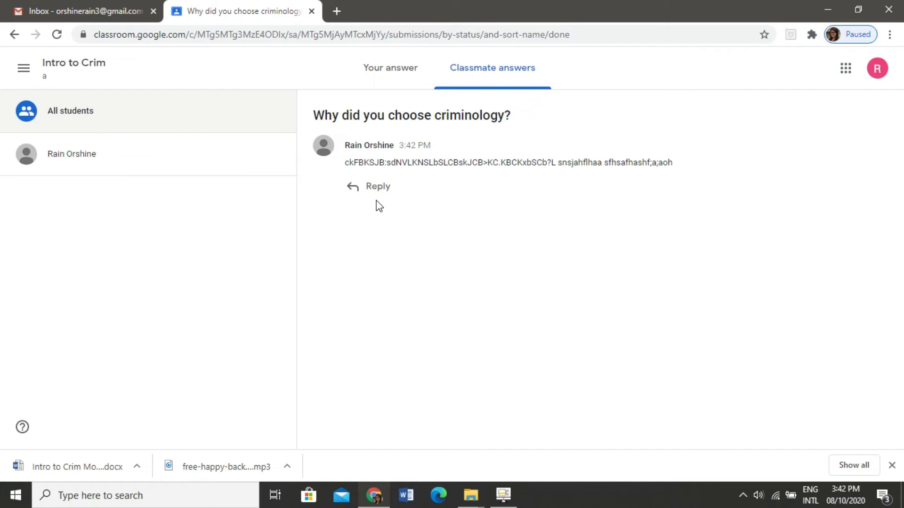
left_click(374, 192)
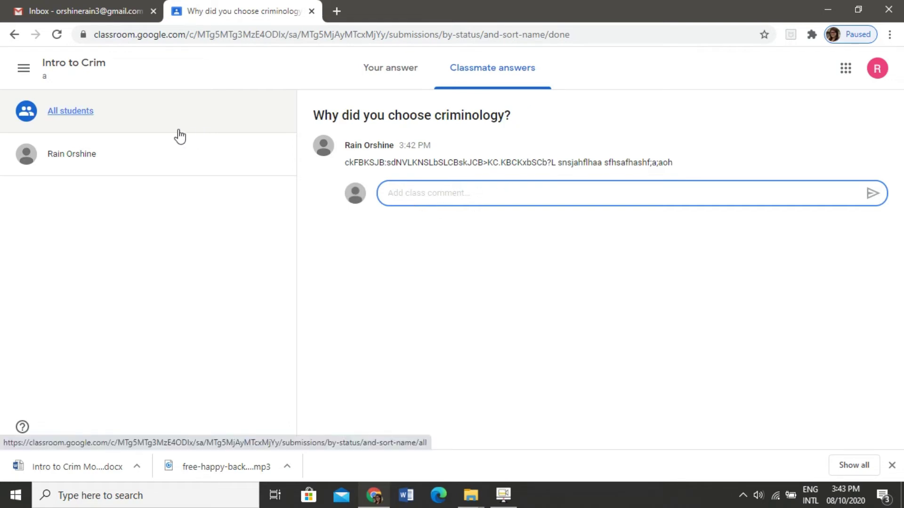
left_click(78, 66)
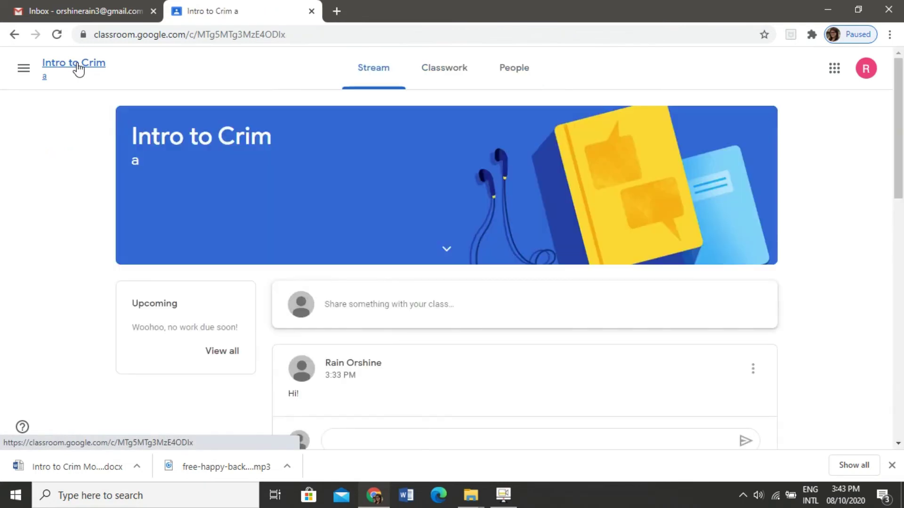
Step: Show Classwork and expand the 1st assignment, due Oct 30, to read its two questions
left_click(436, 70)
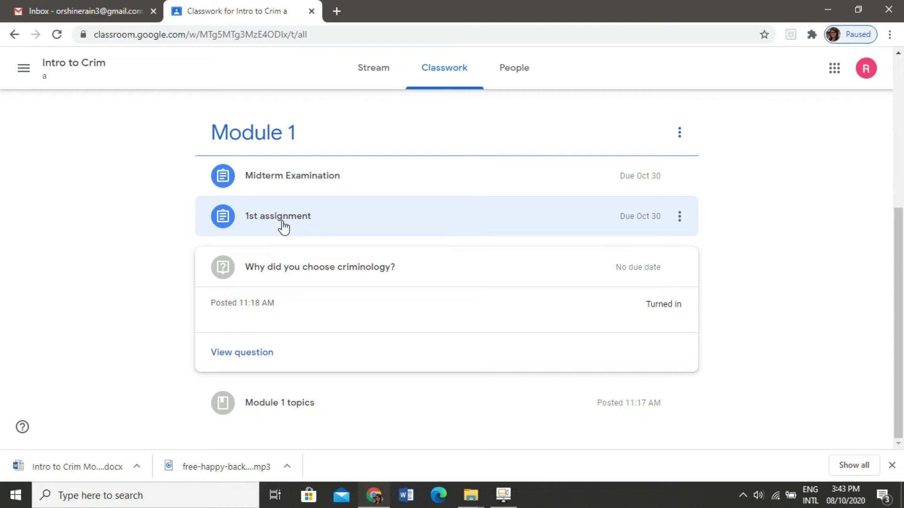
left_click(283, 227)
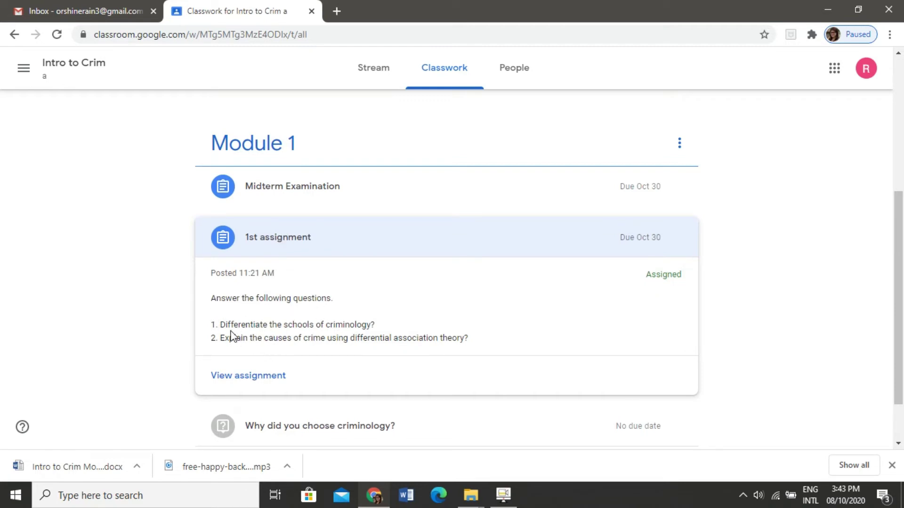
Step: Open the 100-point 1st assignment page and list the Add or create work options
left_click(248, 377)
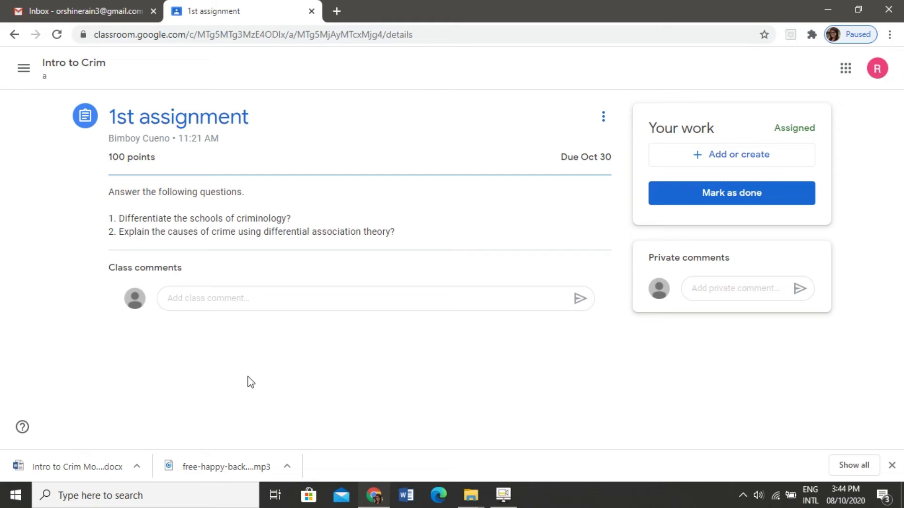
left_click(235, 298)
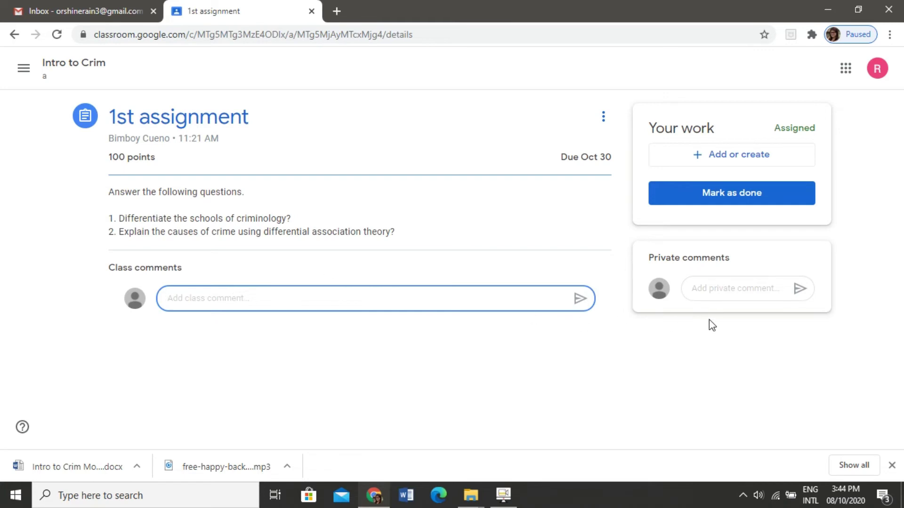
left_click(722, 289)
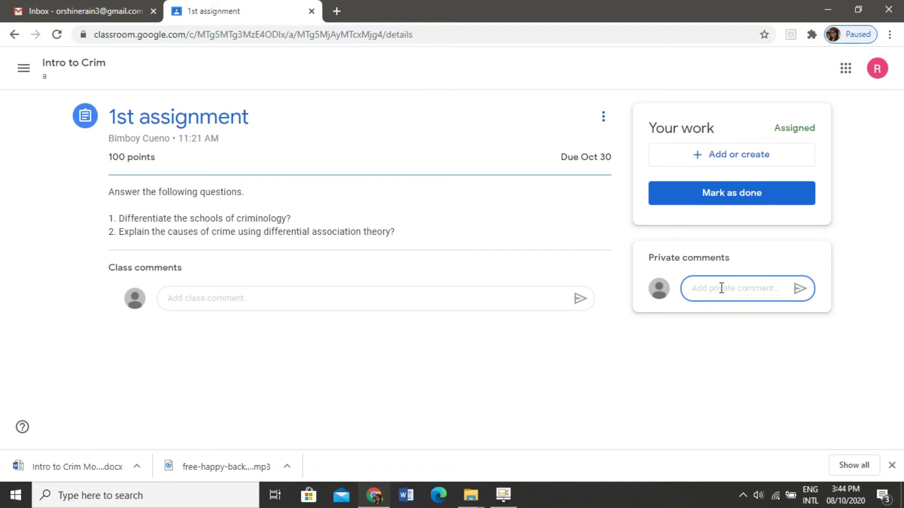
left_click(392, 295)
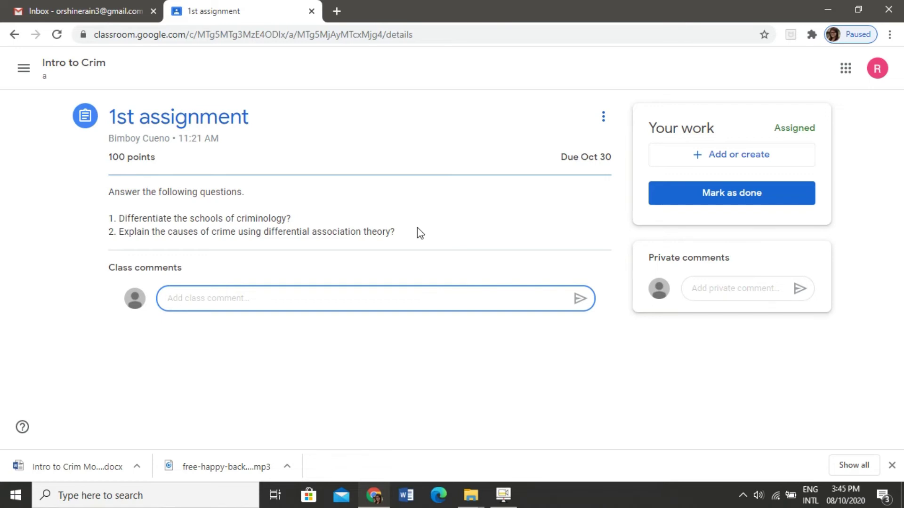
left_click(717, 161)
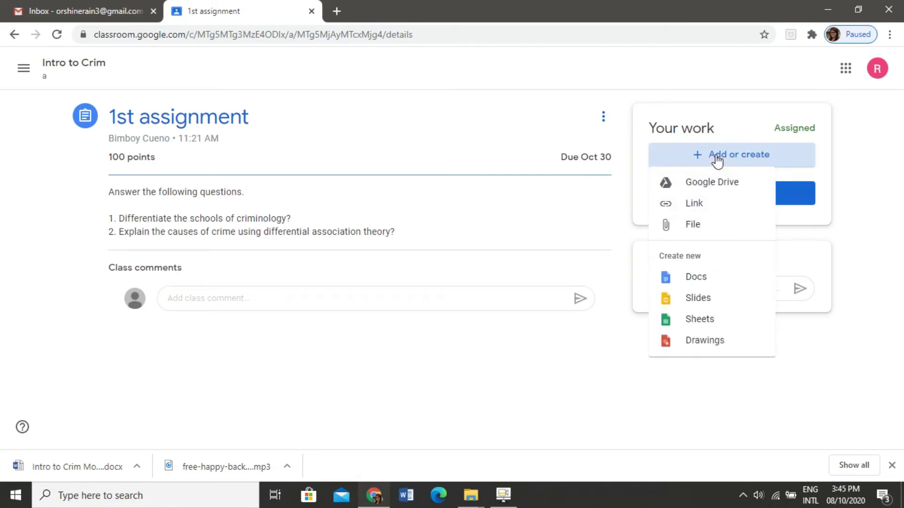
Step: Upload the EXPECTED OUTPUT SUMMARY Word file from Documents as the assignment's work
left_click(698, 229)
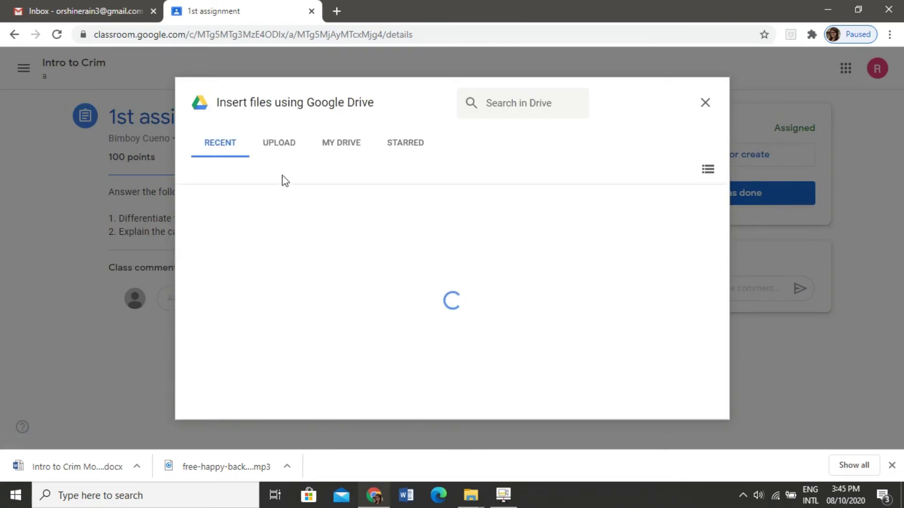
left_click(279, 147)
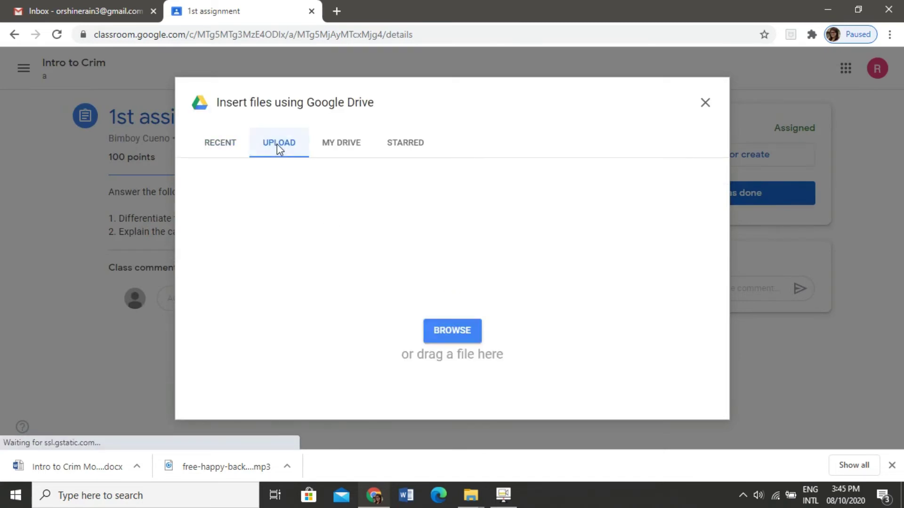
left_click(456, 331)
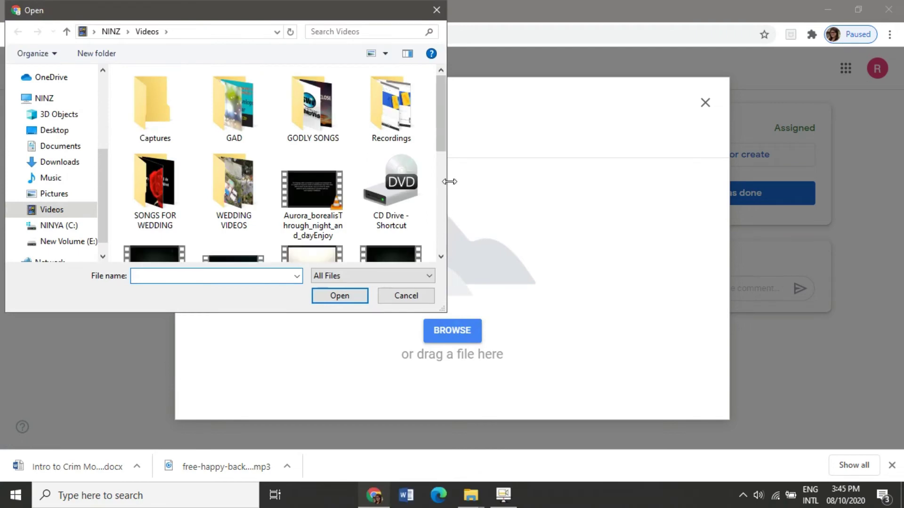
scroll(442, 150, "down", 5)
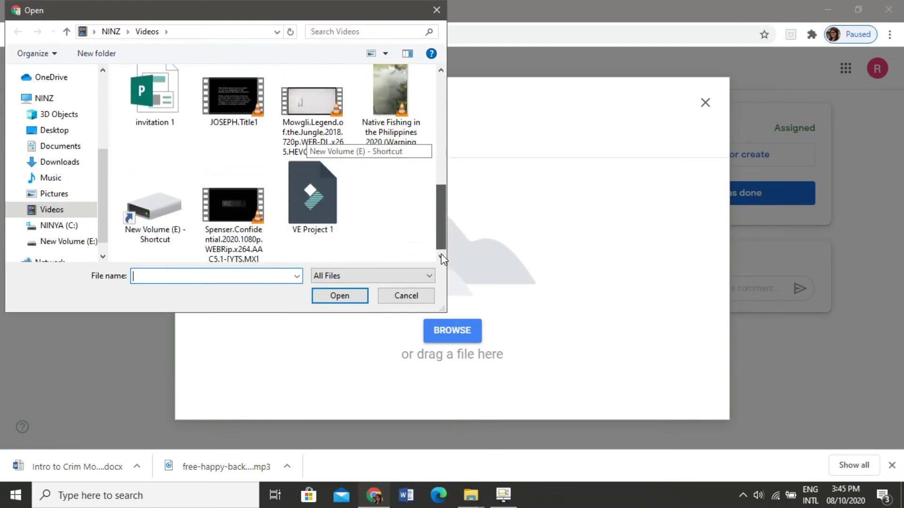
scroll(442, 245, "up", 2)
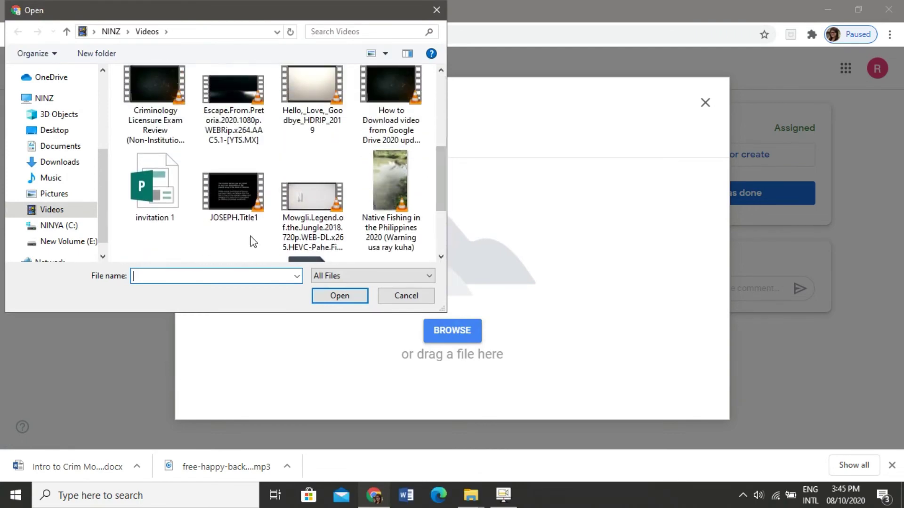
left_click(66, 155)
scroll(441, 190, "down", 3)
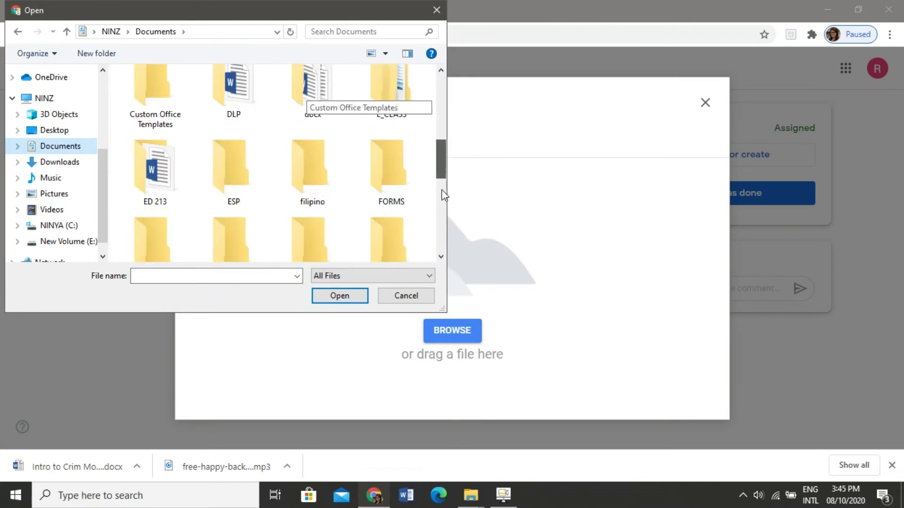
left_click(441, 213)
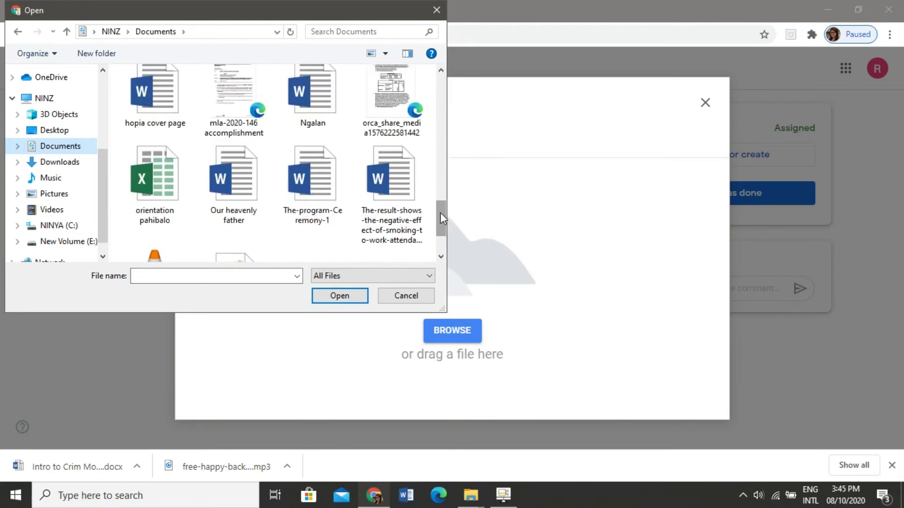
scroll(392, 108, "up", 2)
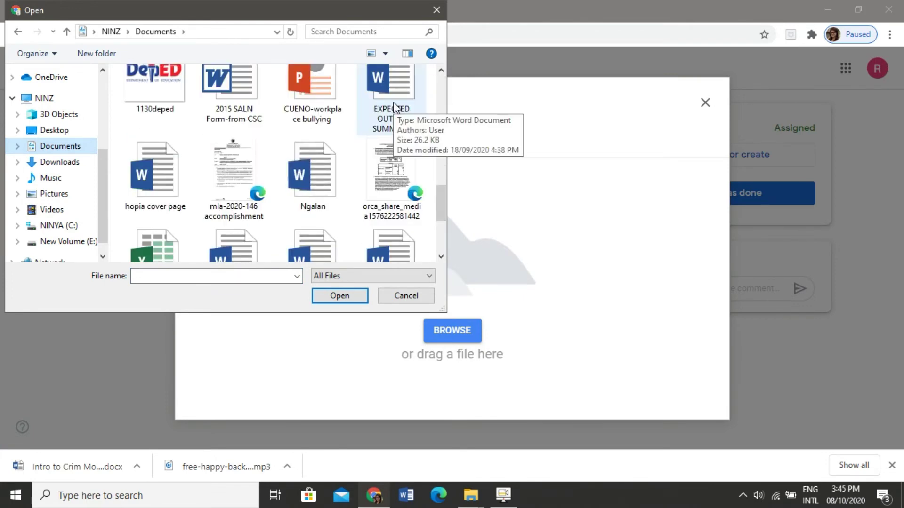
left_click(394, 106)
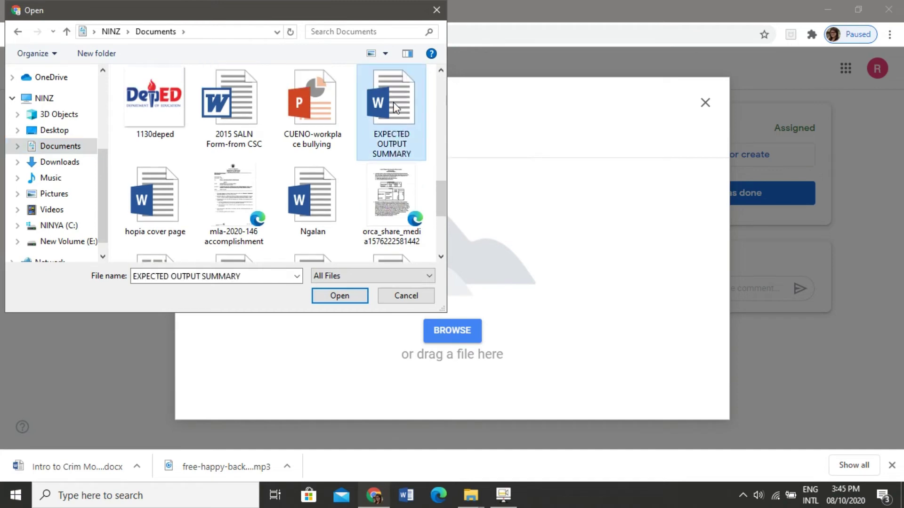
left_click(334, 297)
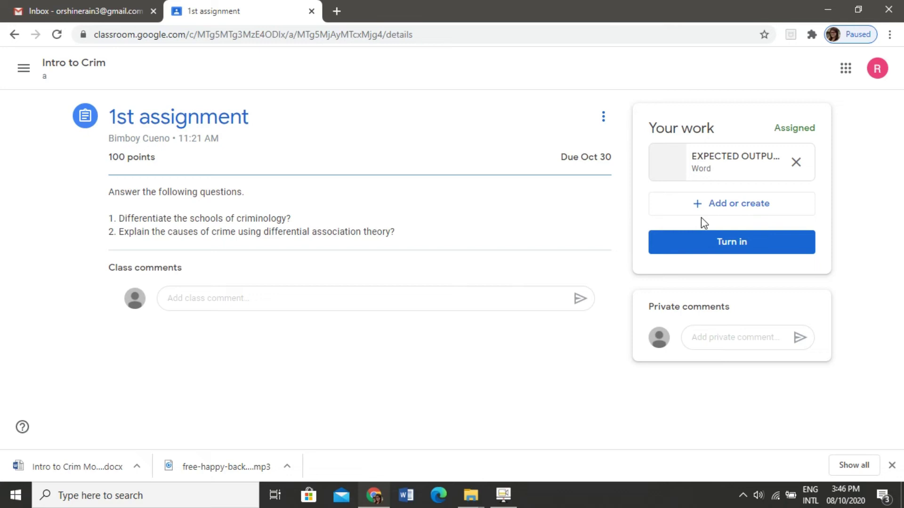
Step: Turn in the 1st assignment, then open the Midterm exam form under Midterm Examination
left_click(720, 243)
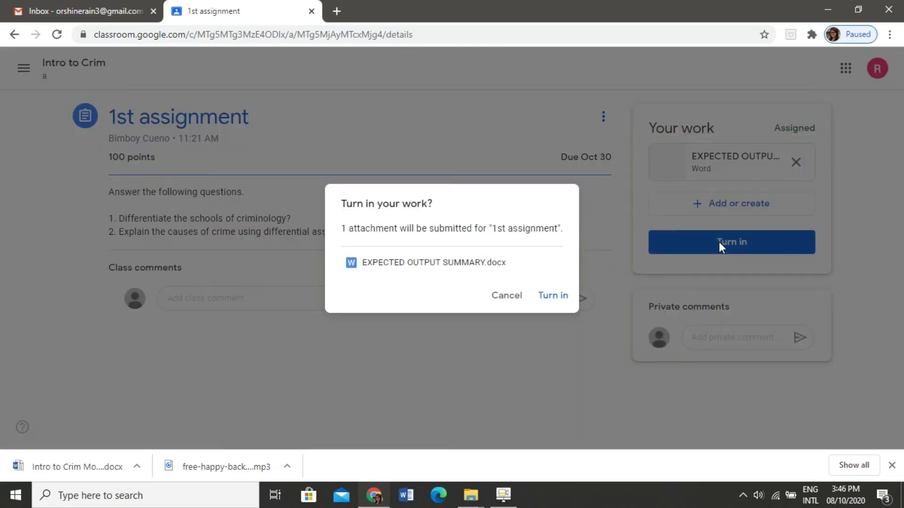
left_click(547, 296)
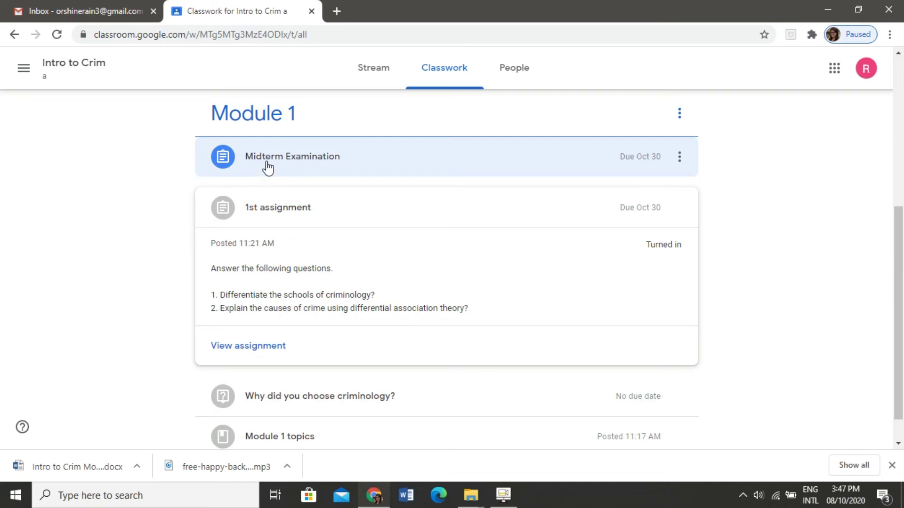
left_click(268, 167)
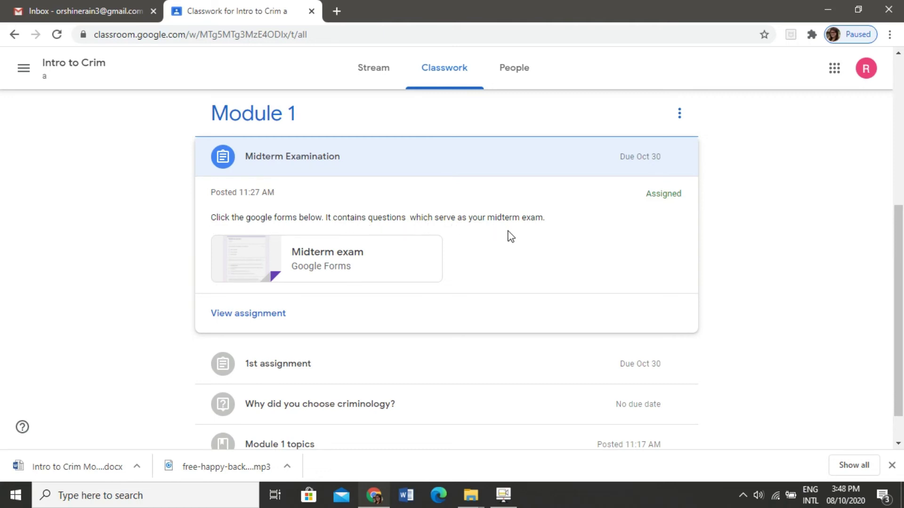
left_click(259, 264)
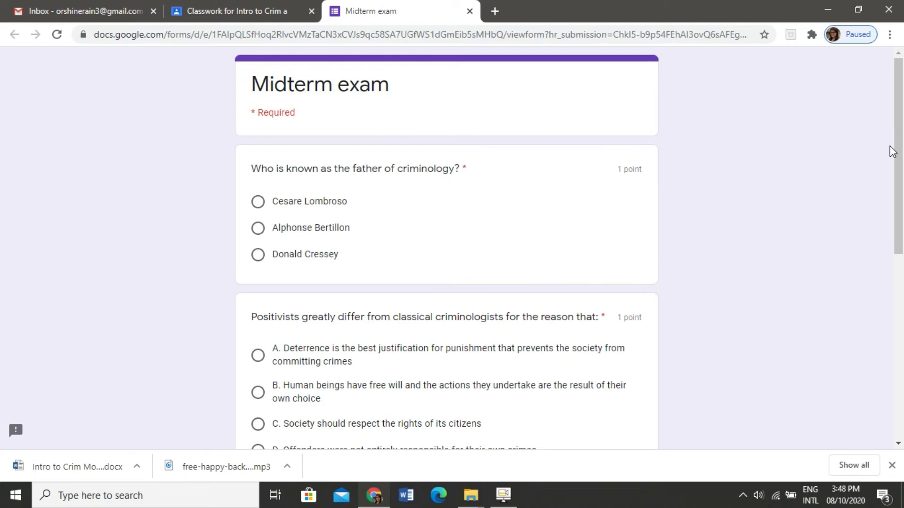
Step: Answer the Midterm exam: Cesare Lombroso, option D for Positivists, and C. Sociology of laws
left_click_drag(893, 153, 900, 207)
left_click(791, 218)
scroll(901, 207, "down", 6)
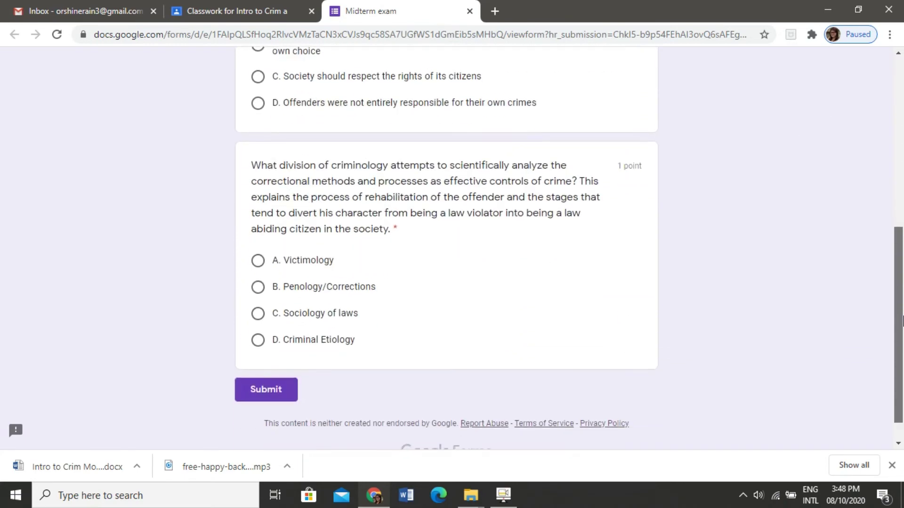
left_click_drag(901, 330, 901, 212)
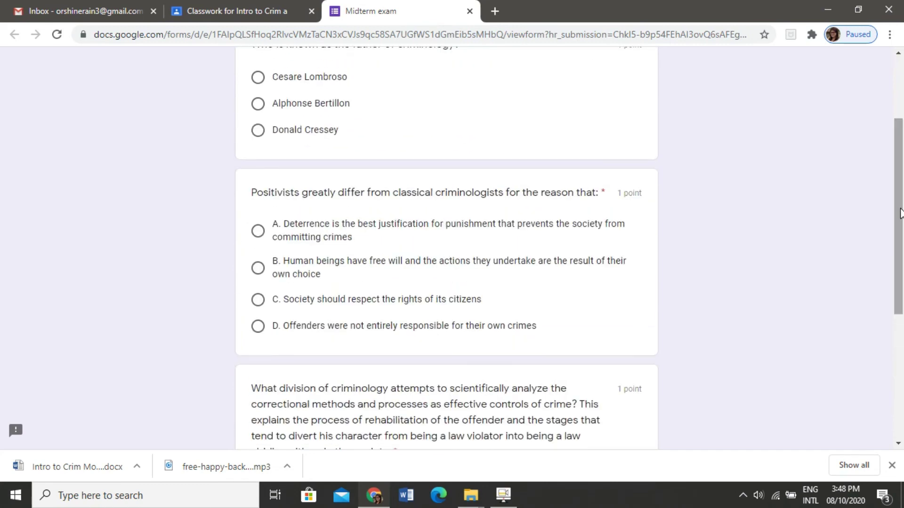
left_click_drag(900, 213, 902, 139)
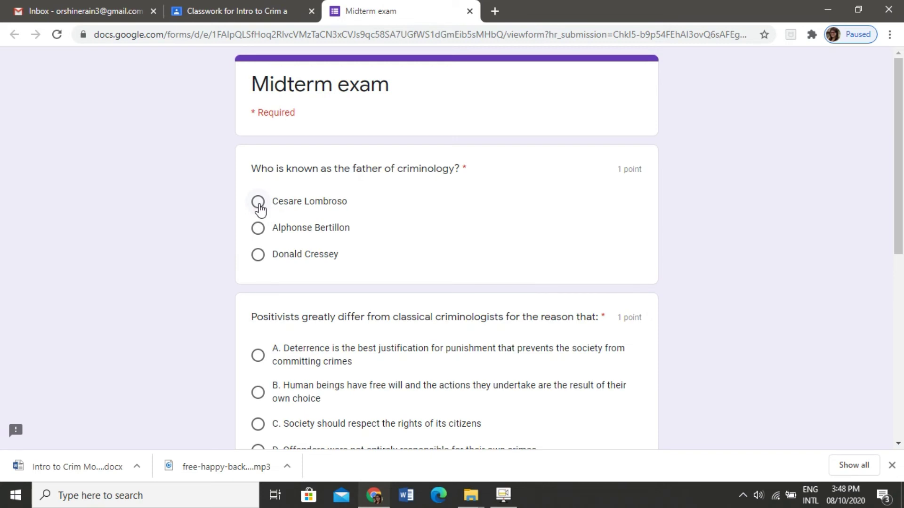
left_click(258, 203)
left_click_drag(899, 204, 902, 270)
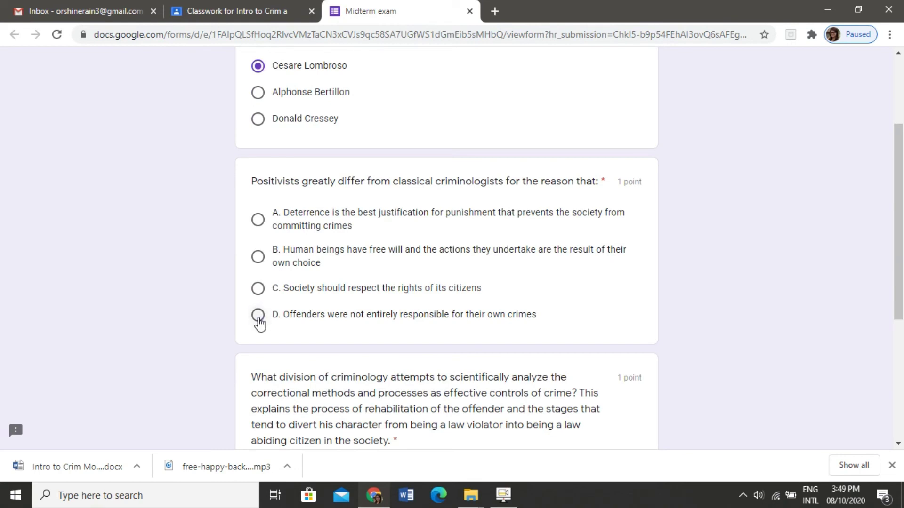
left_click(258, 314)
left_click_drag(900, 267, 902, 335)
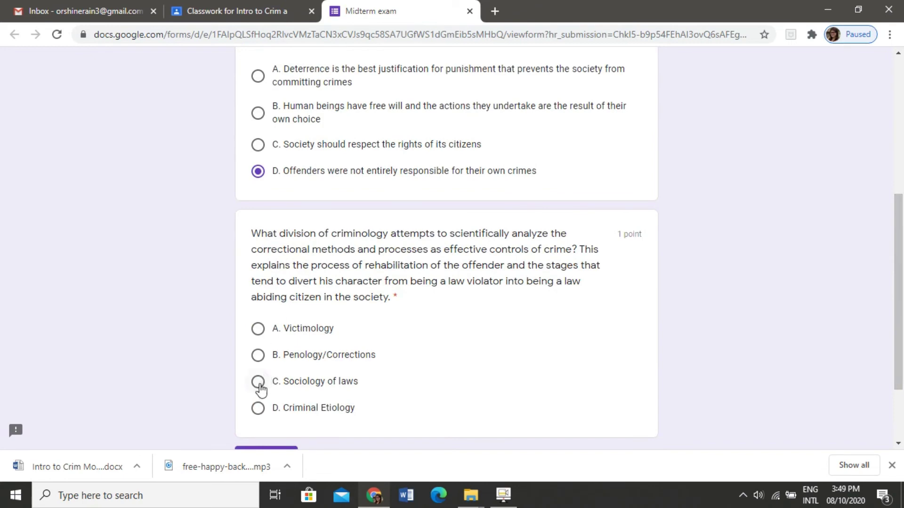
left_click(260, 385)
scroll(901, 338, "down", 2)
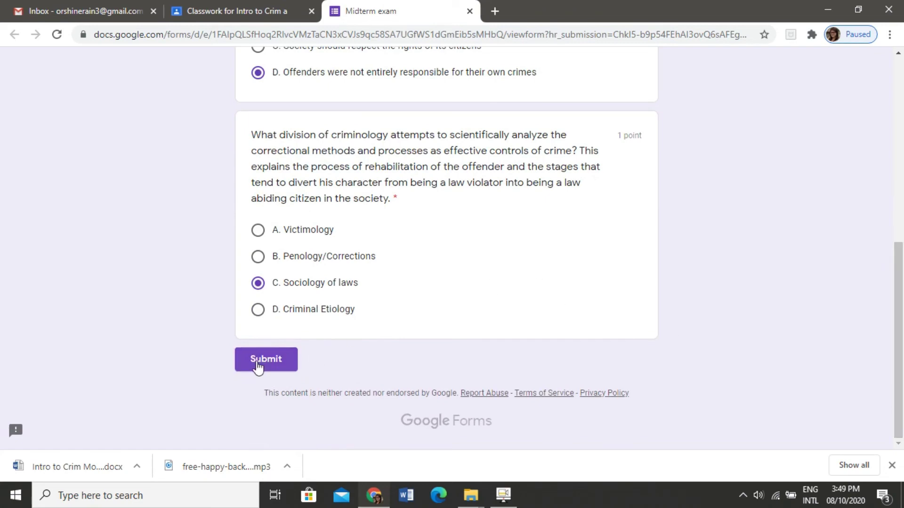
mouse_move(902, 294)
left_mouse_down()
mouse_move(903, 109)
mouse_move(902, 310)
left_mouse_up()
Step: Submit the exam and review the 2/3 score, with B. Penology/Corrections as the correct last answer
left_click(265, 361)
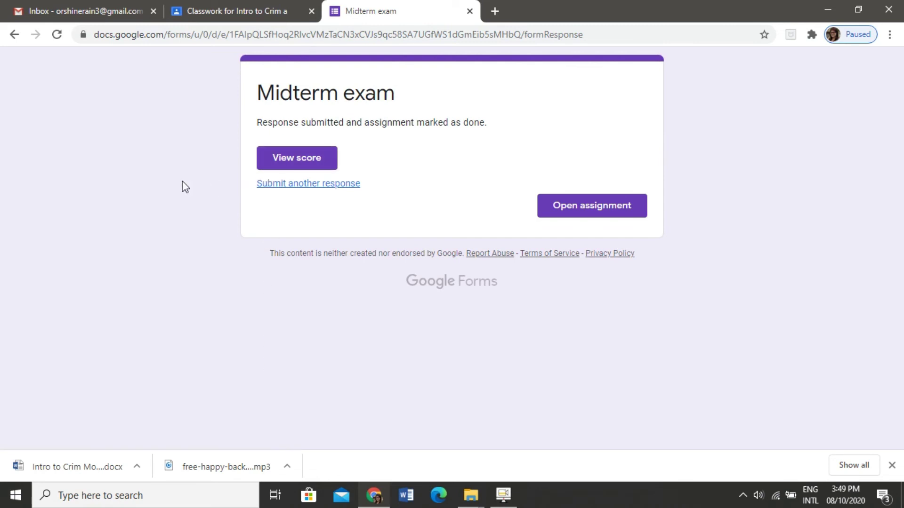
left_click(298, 163)
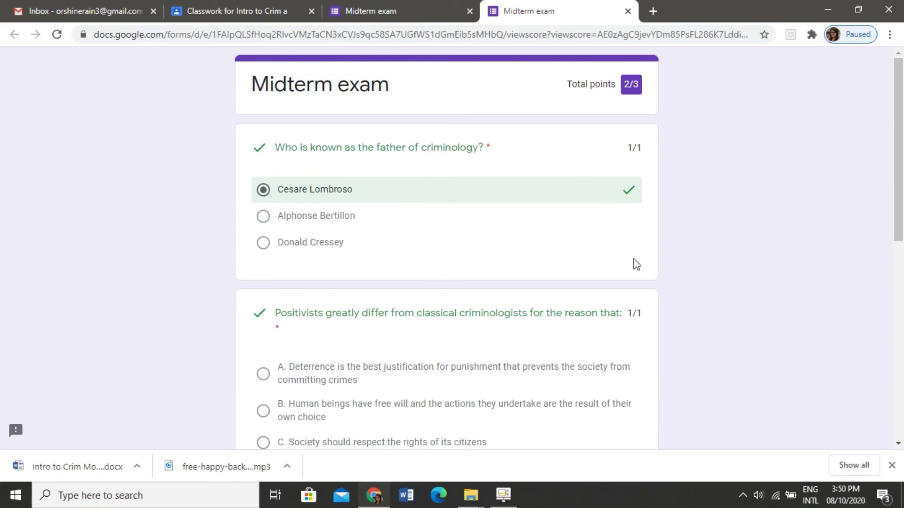
scroll(902, 219, "down", 7)
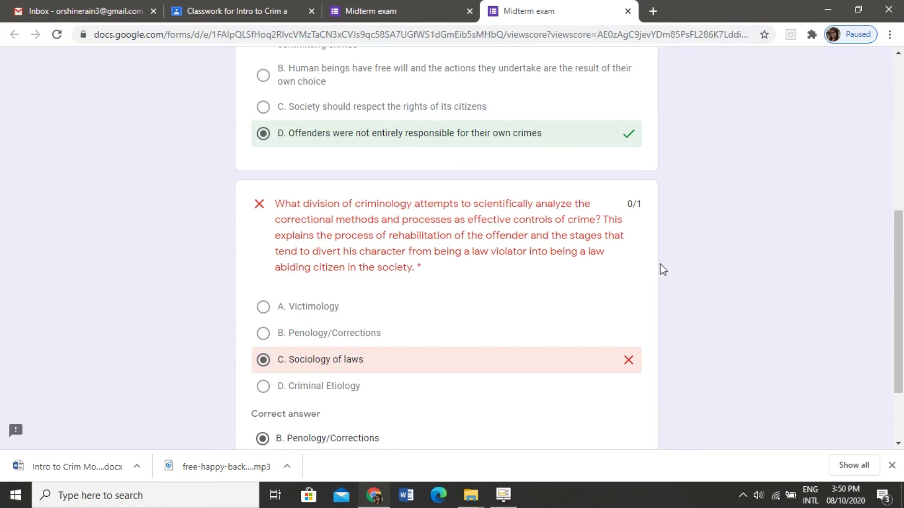
scroll(896, 358, "down", 2)
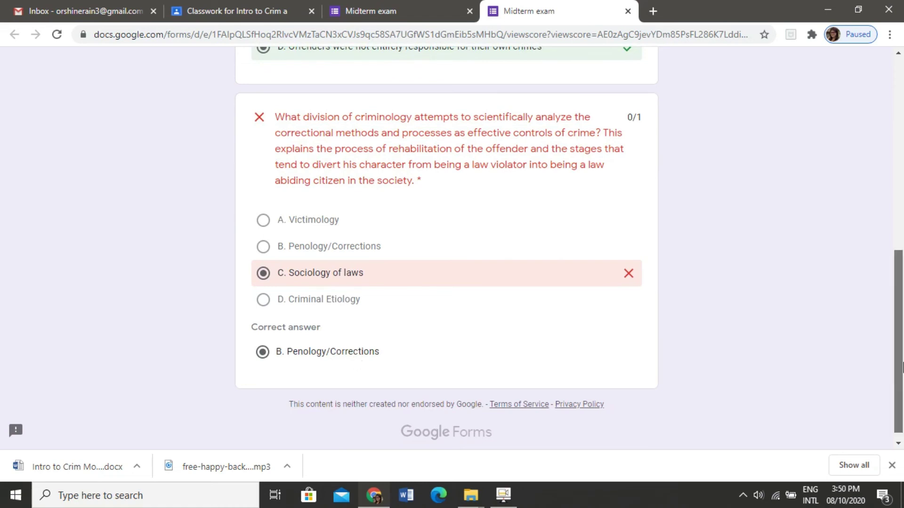
left_click_drag(900, 328, 901, 137)
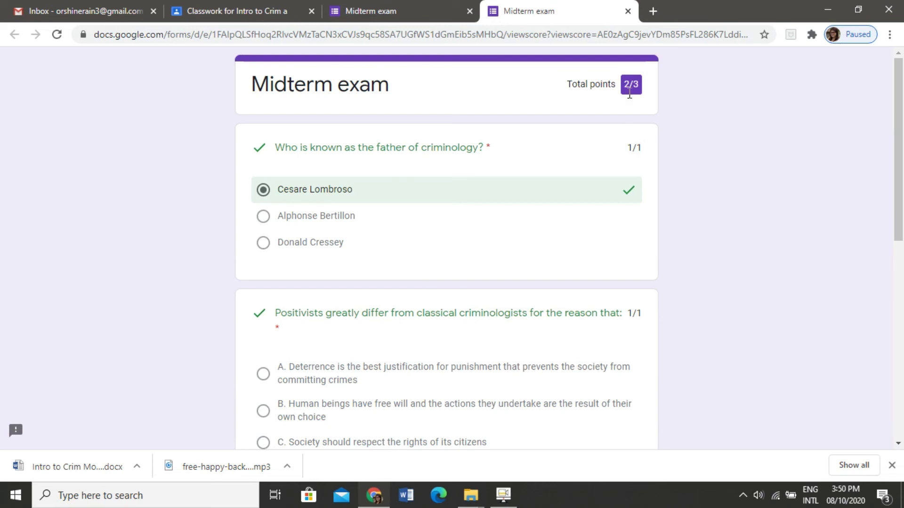
Step: Close the submitted Midterm exam form and exam score tabs, returning to Classwork
left_click(469, 11)
left_click(470, 10)
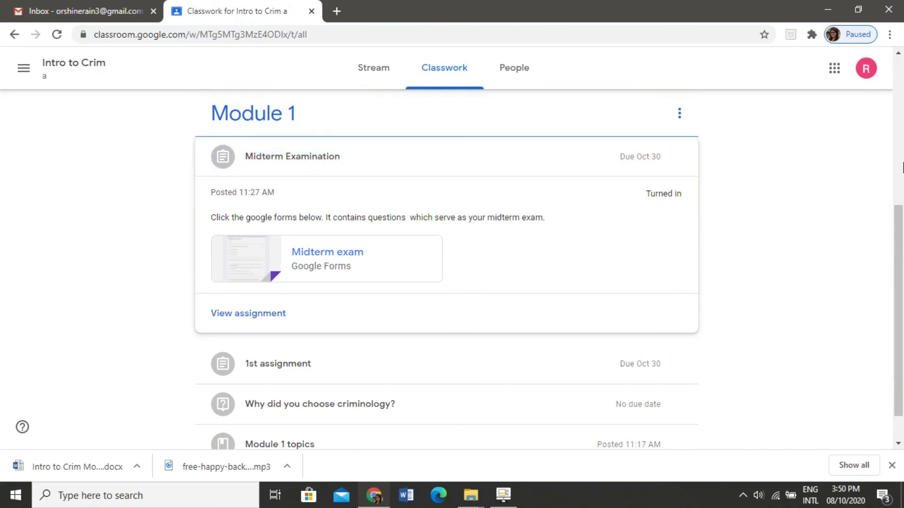
left_click_drag(901, 244, 902, 224)
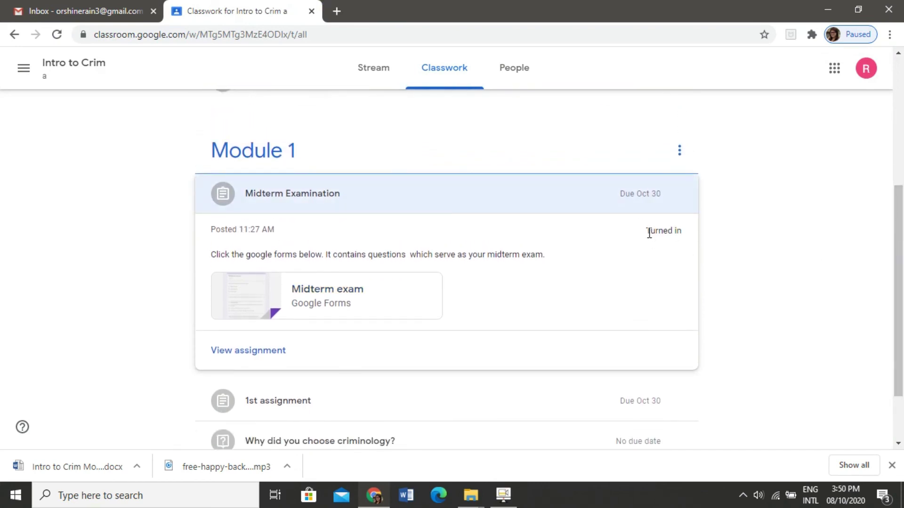
left_click_drag(902, 272, 902, 313)
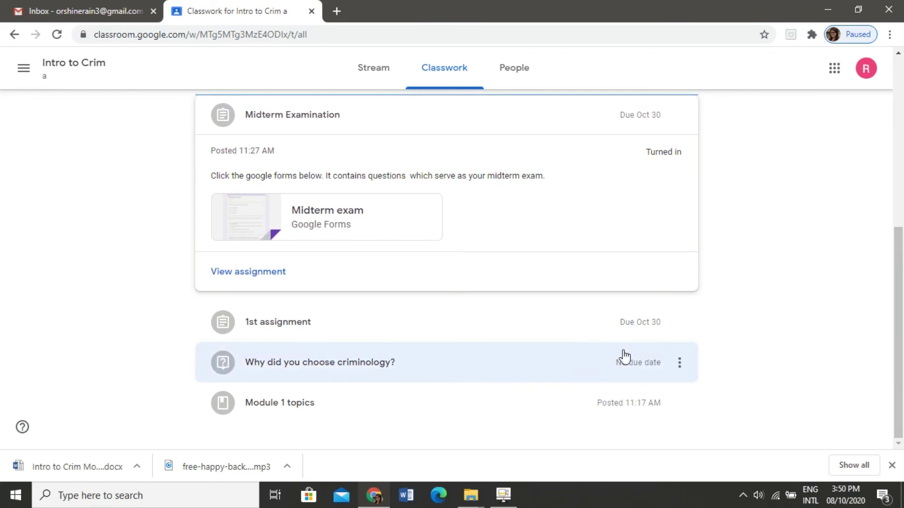
Step: Expand '1st assignment' and 'Why did you choose criminology?' to check their turned-in status
left_click(352, 333)
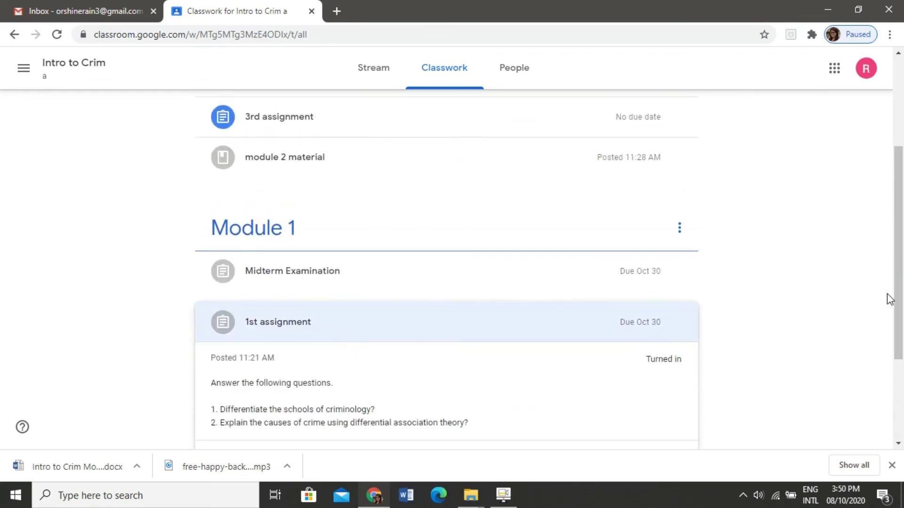
left_click_drag(895, 302, 902, 367)
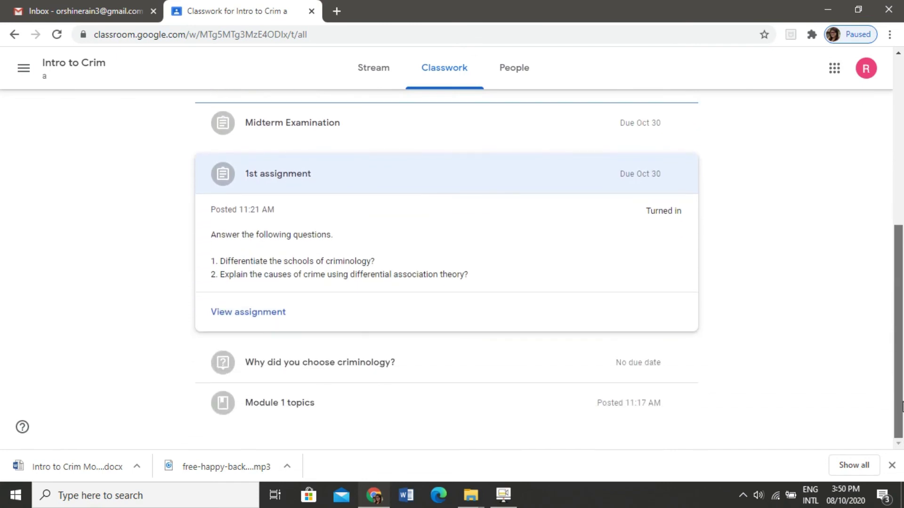
left_click(308, 365)
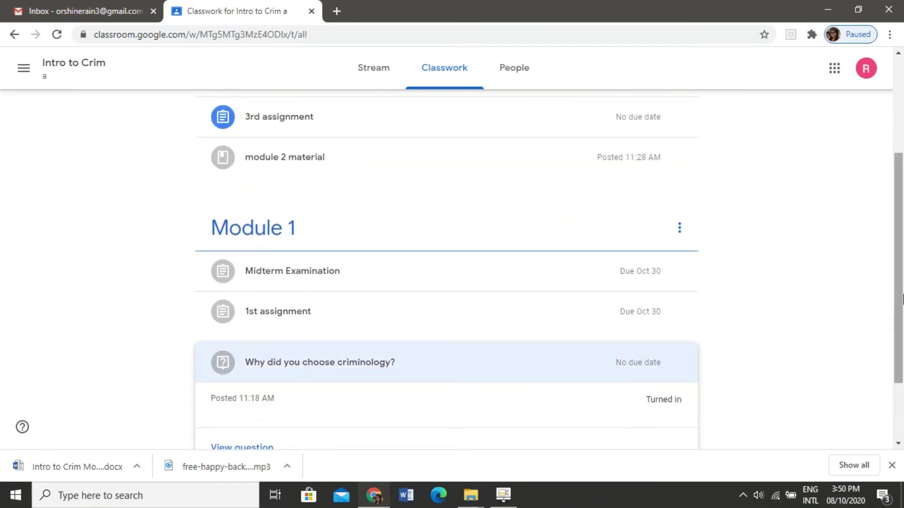
left_click_drag(902, 299, 902, 212)
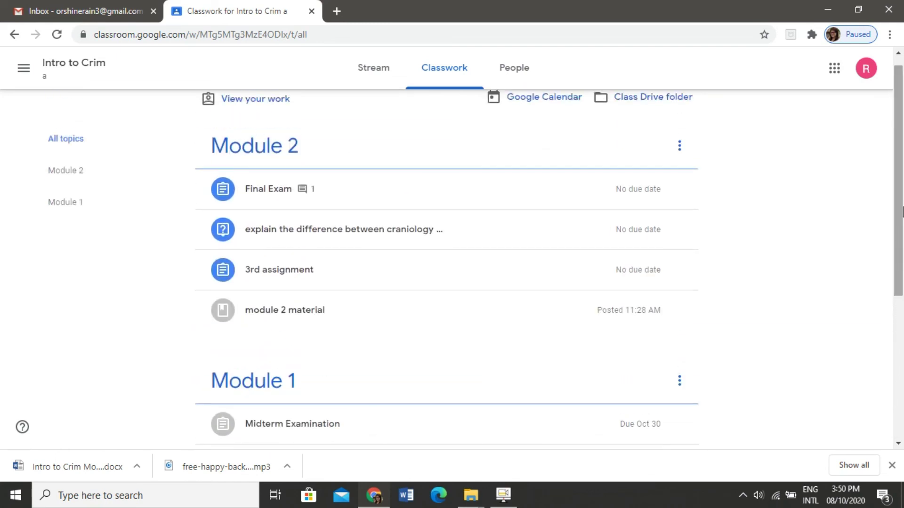